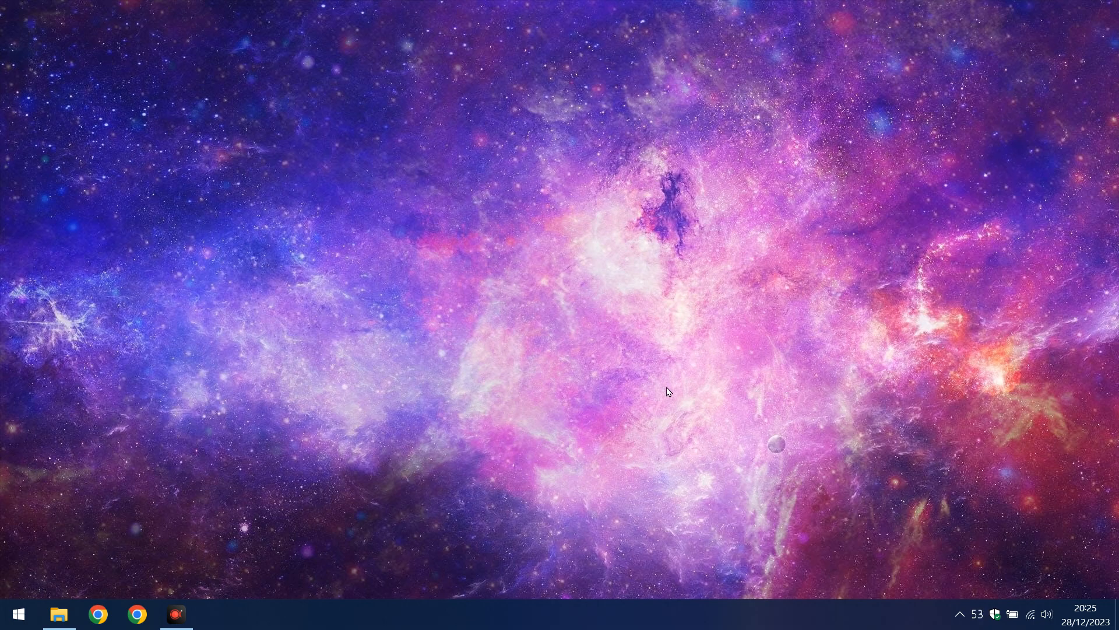
Step: Look at the server's iLO 4 login page in Chrome and close the browser
left_click(93, 617)
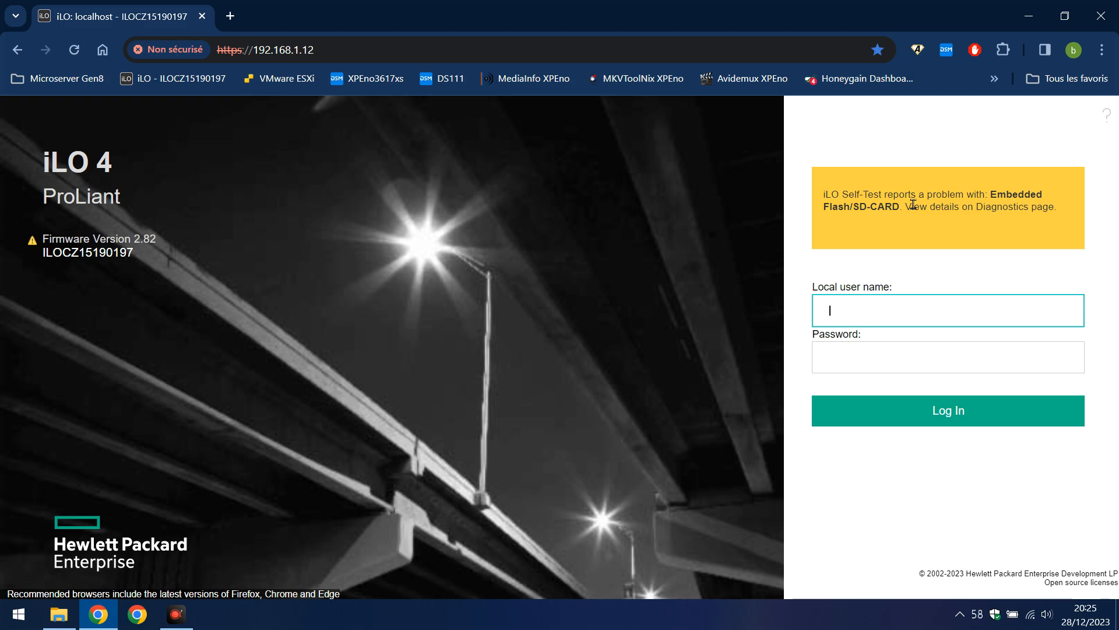
left_click(1101, 16)
Step: Switch to File Explorer and examine the gaius.img archive and the contents of the Rufus folder in D:\XPE
left_click(59, 614)
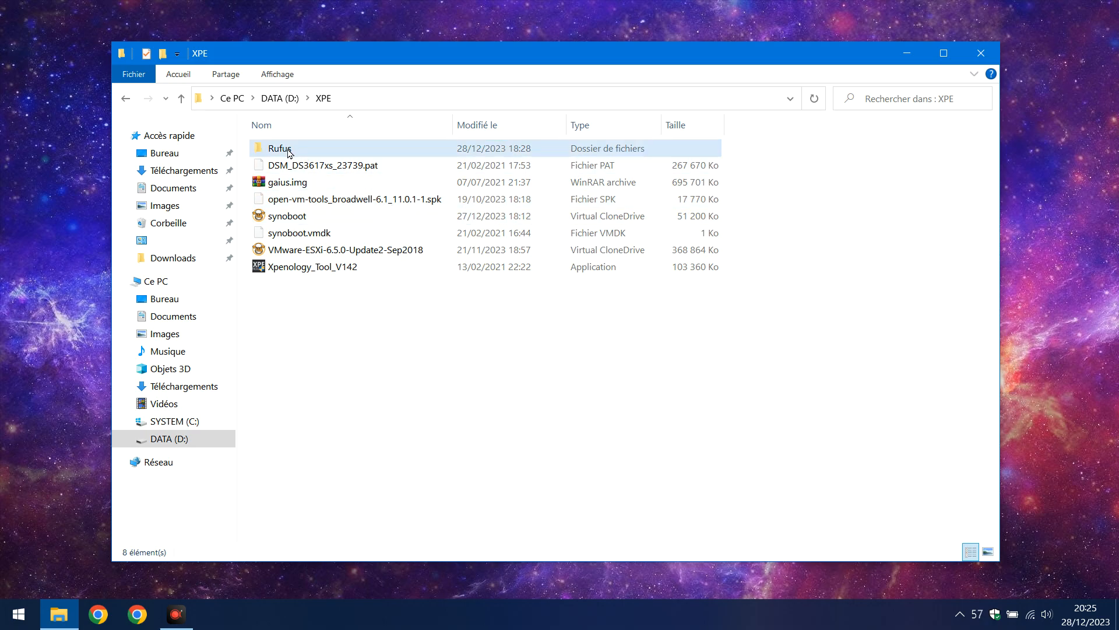
left_click(283, 183)
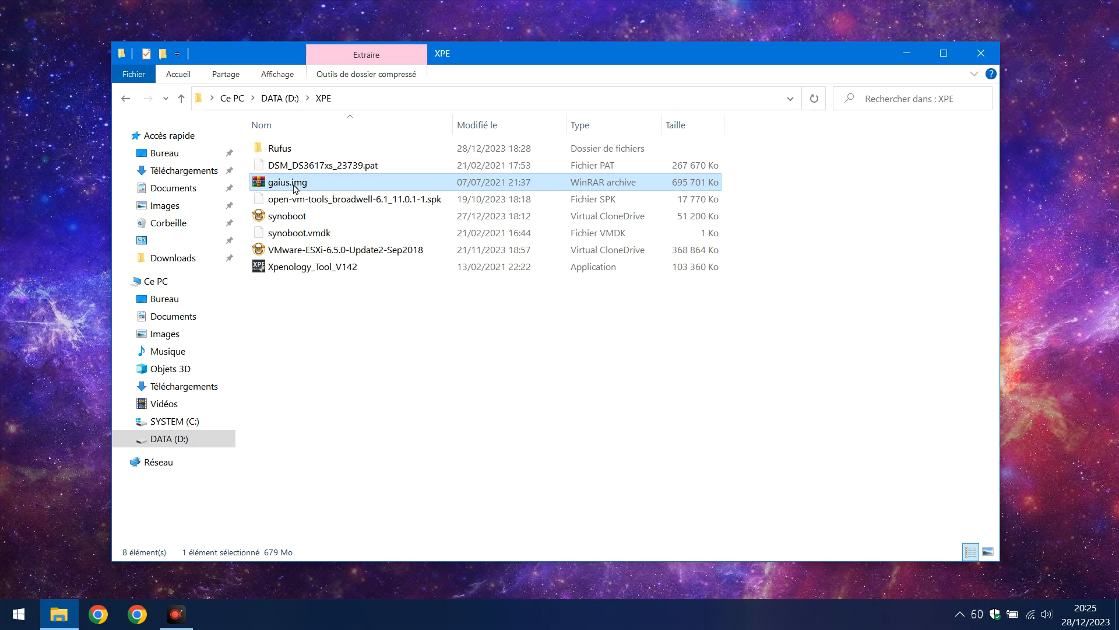
left_click(310, 150)
double_click(310, 150)
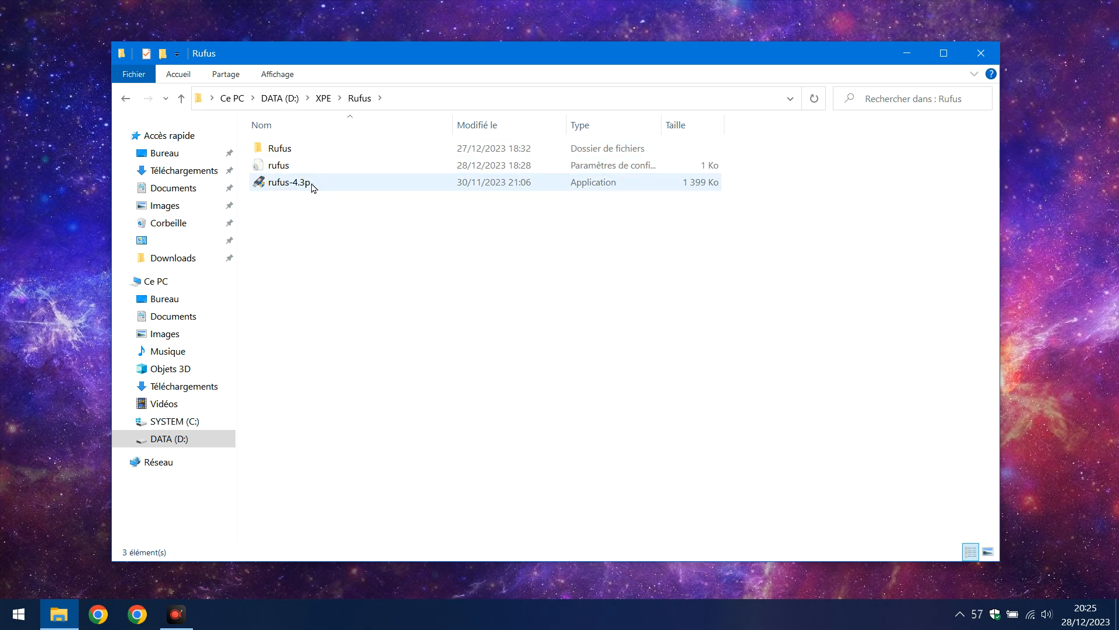
left_click(127, 99)
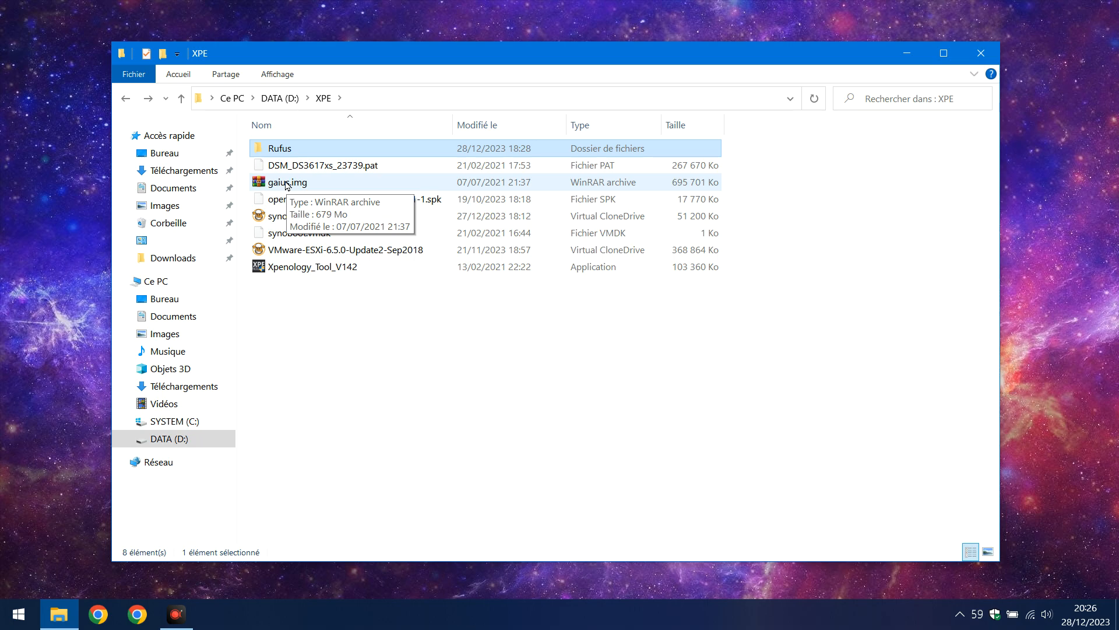
Step: Launch rufus-4.3p from the Rufus folder and load gaius.img from the XPE folder as the boot image
double_click(281, 149)
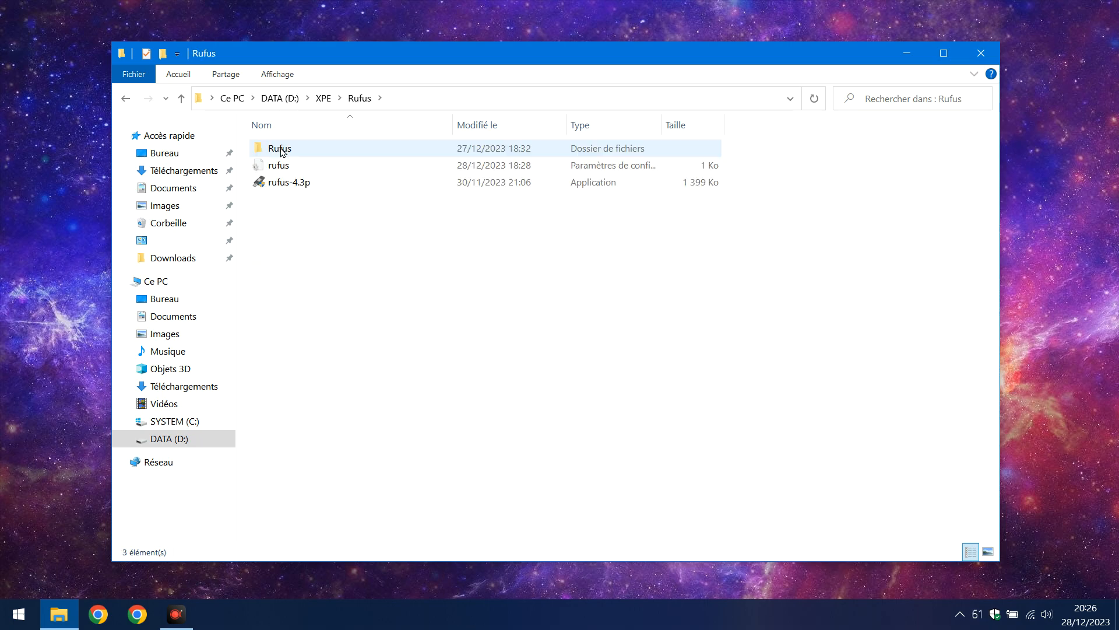
double_click(304, 183)
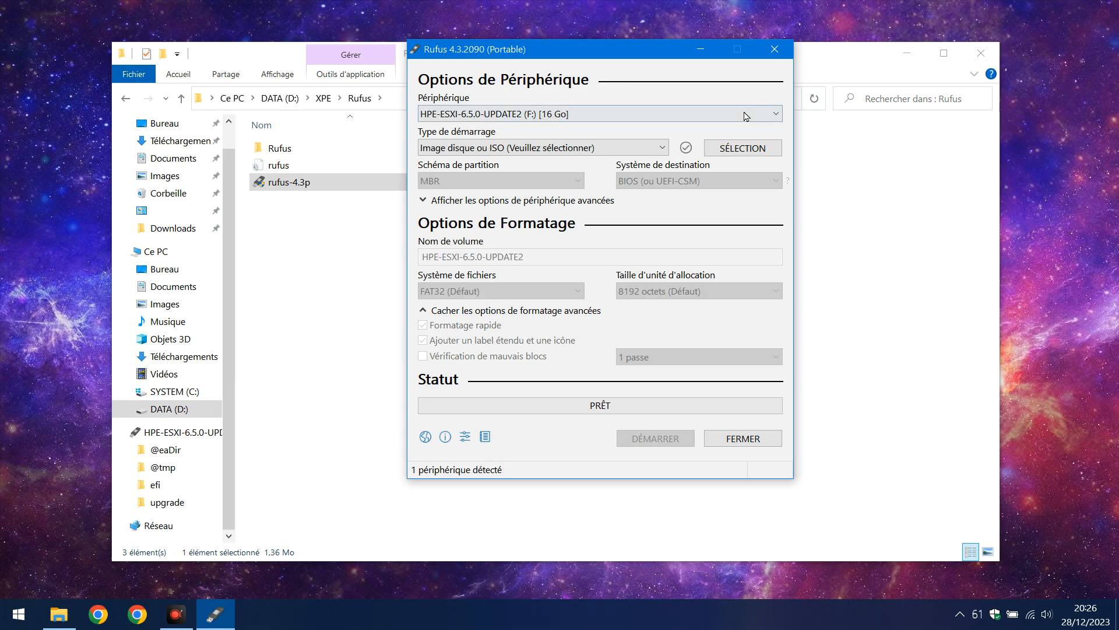
left_click(744, 150)
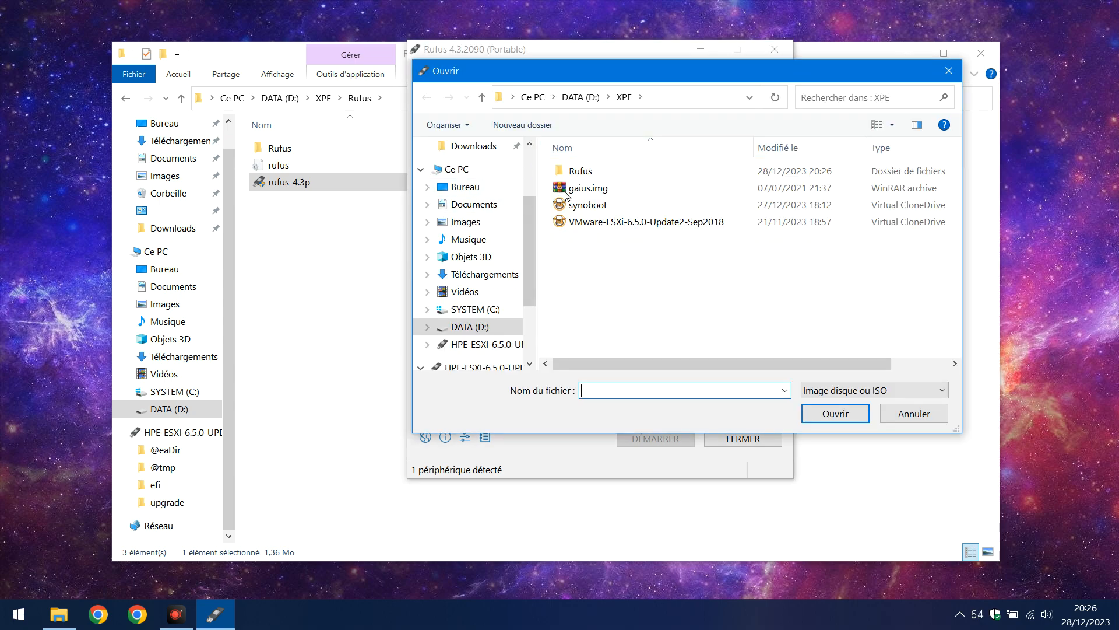
left_click(604, 190)
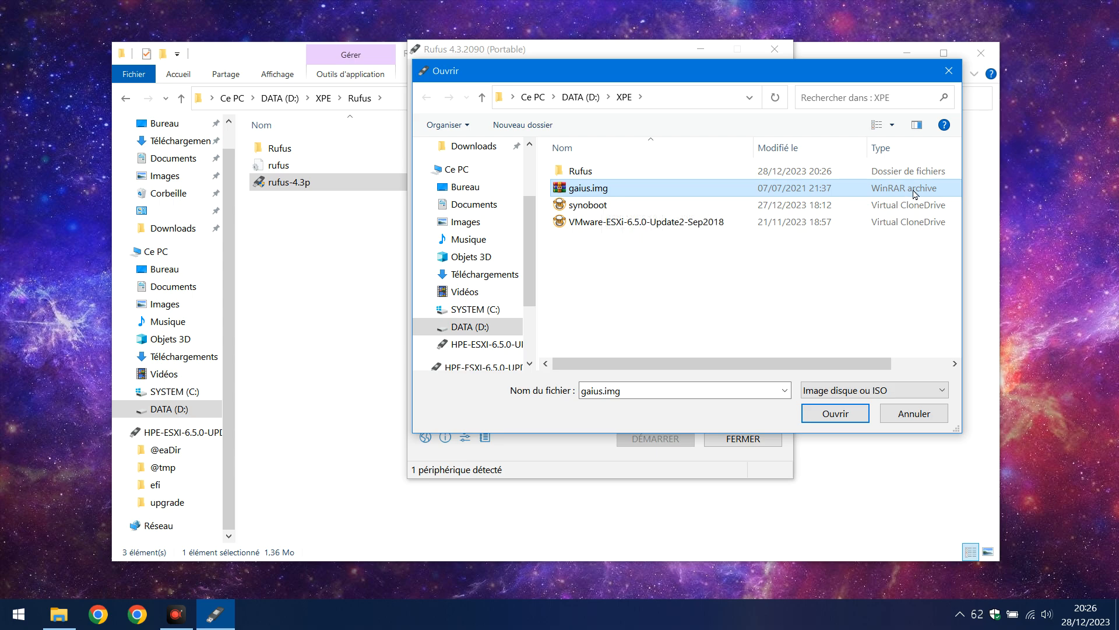
left_click(835, 414)
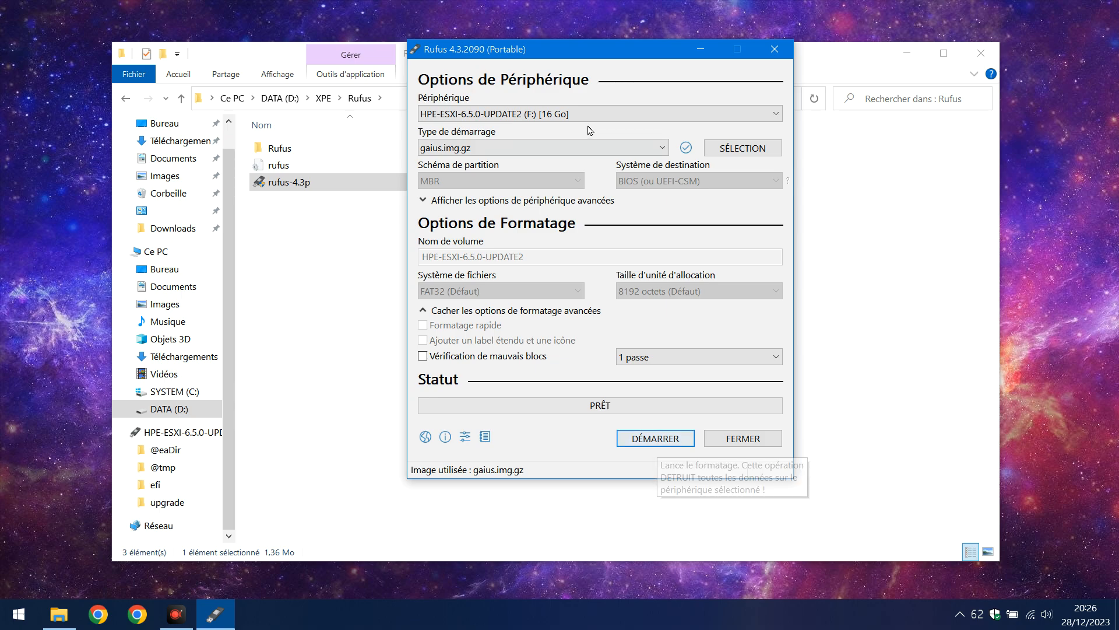
Step: Start writing the image to the 16 GB USB drive F:, accepting the erasure of its data, and close File Explorer
left_click(662, 440)
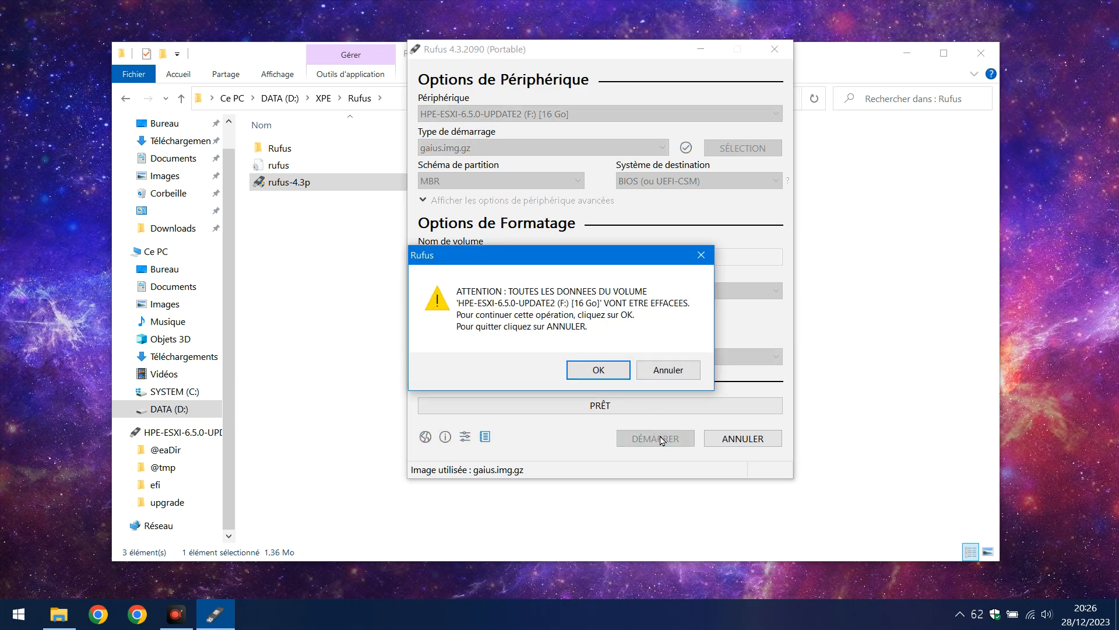
left_click(599, 370)
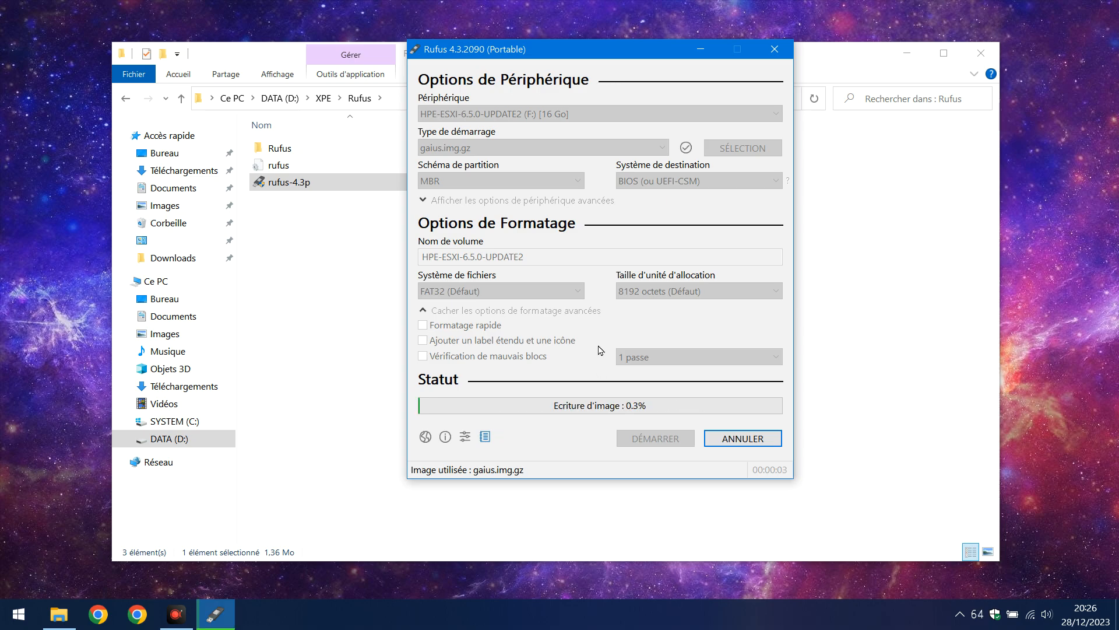
left_click(126, 98)
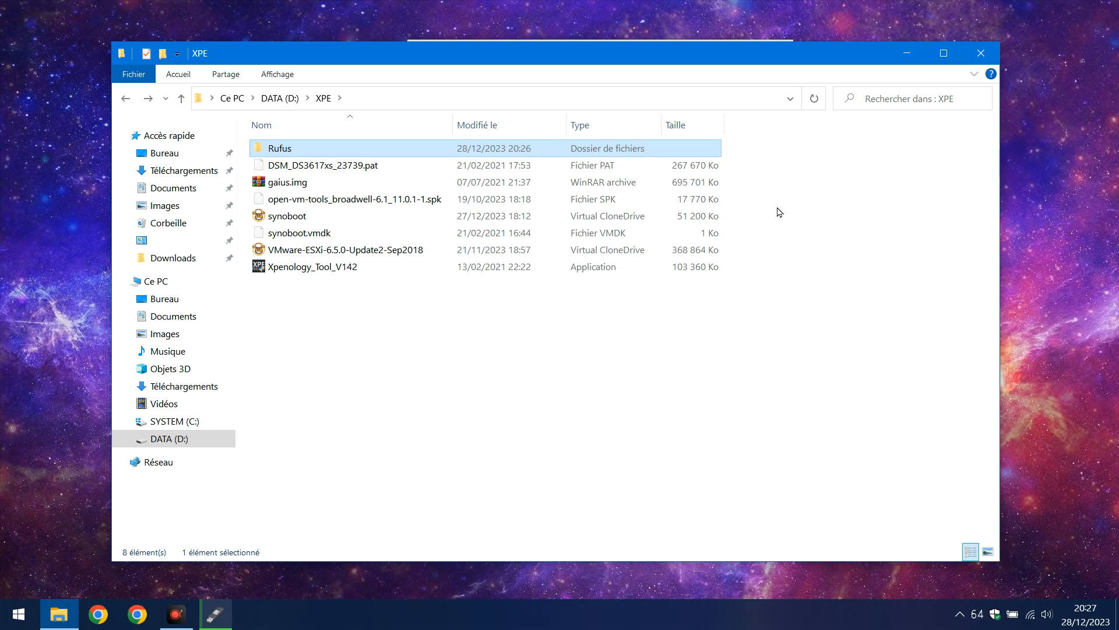
left_click(989, 56)
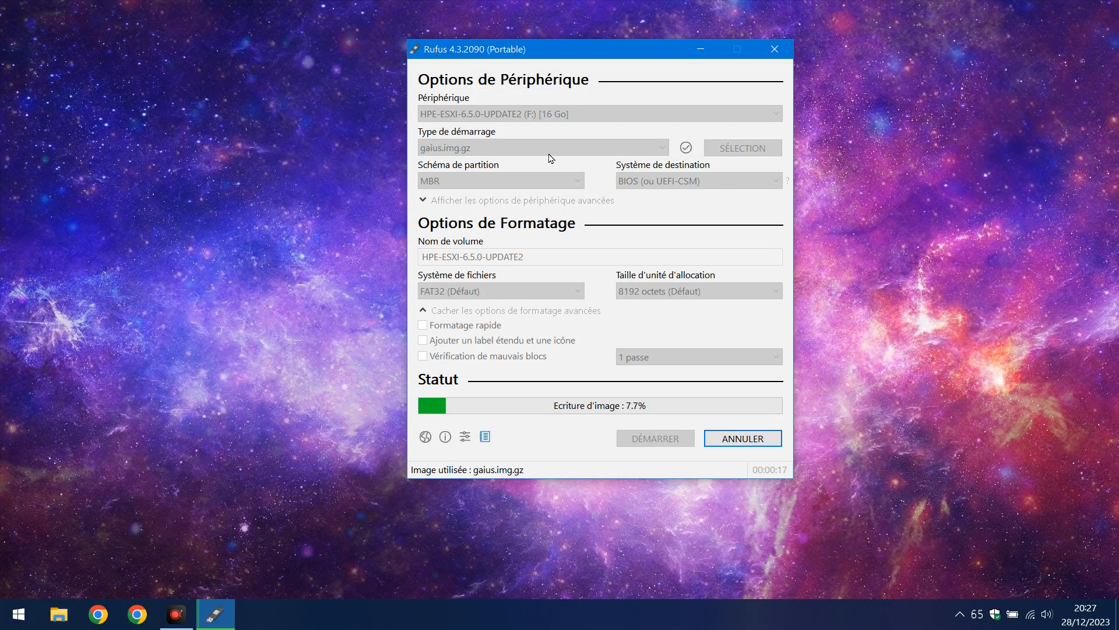
left_click_drag(615, 54, 604, 69)
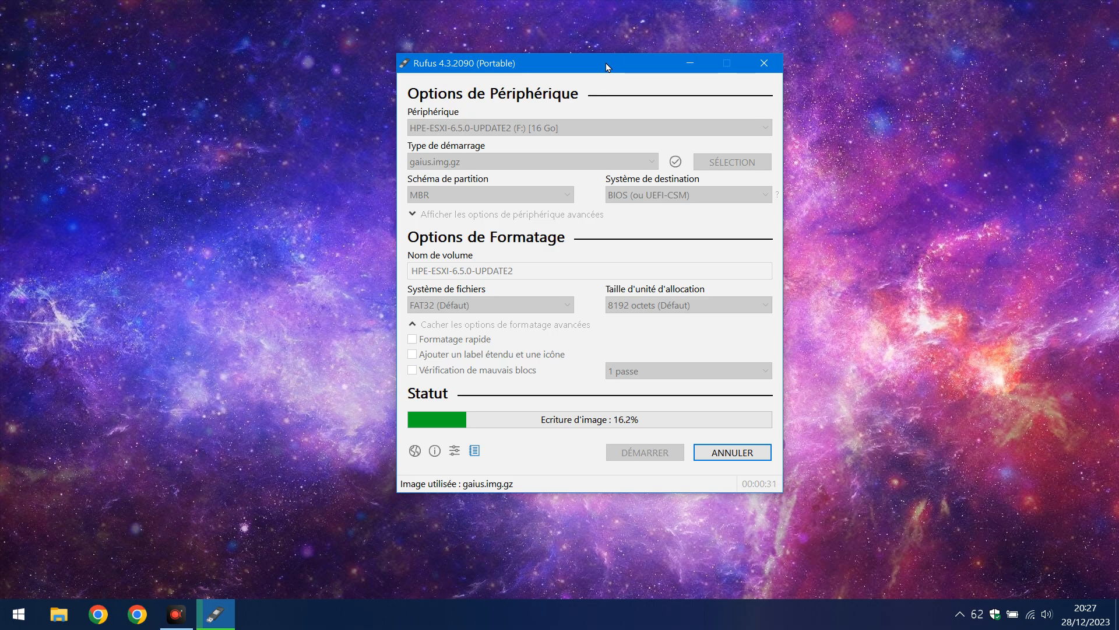
left_click_drag(607, 67, 590, 81)
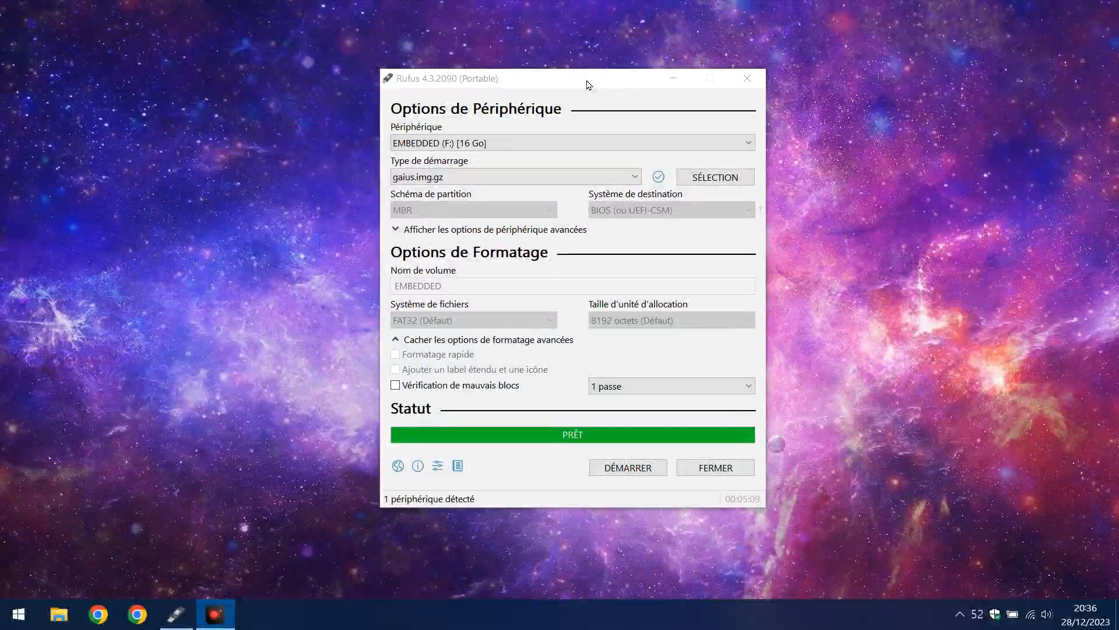
Step: Close Rufus and safely eject the USB drive from Windows
left_click(588, 83)
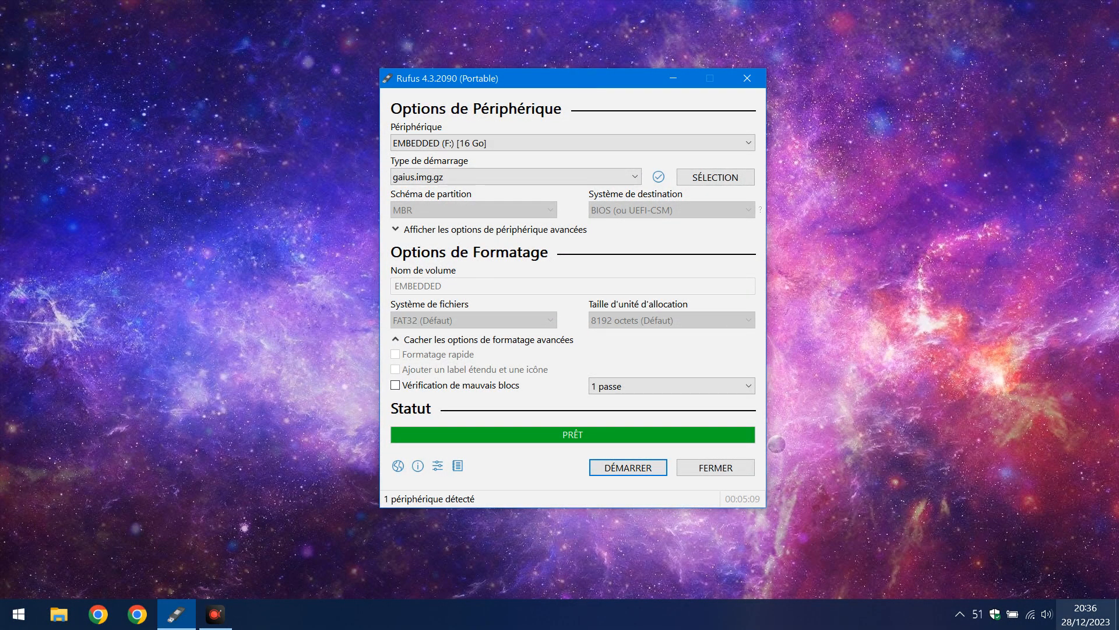
left_click(726, 472)
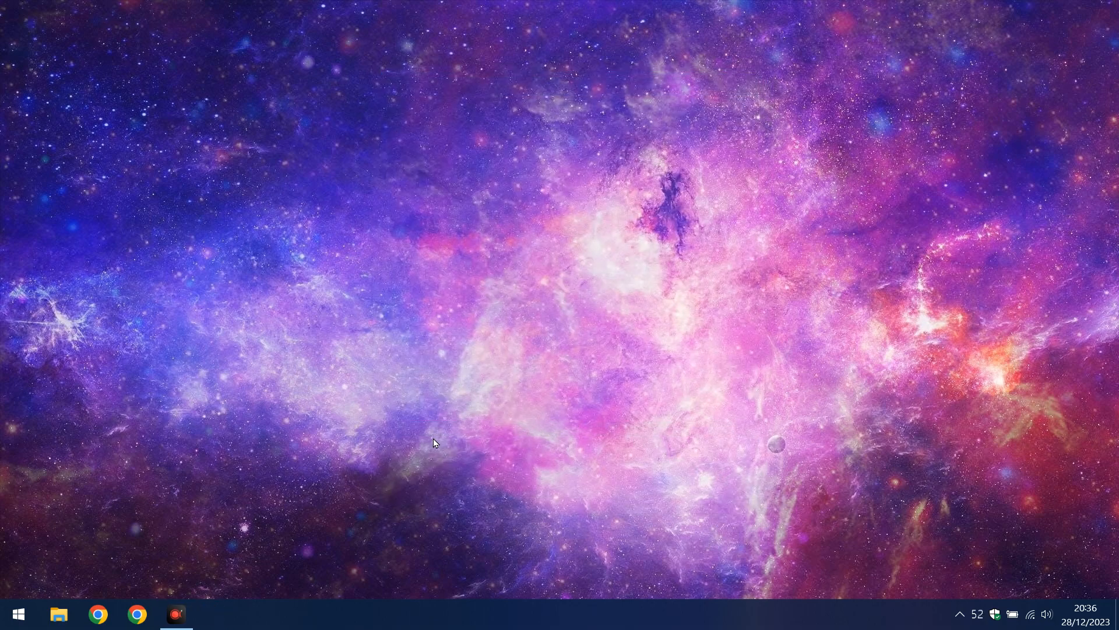
left_click(959, 614)
left_click(942, 552)
left_click(959, 528)
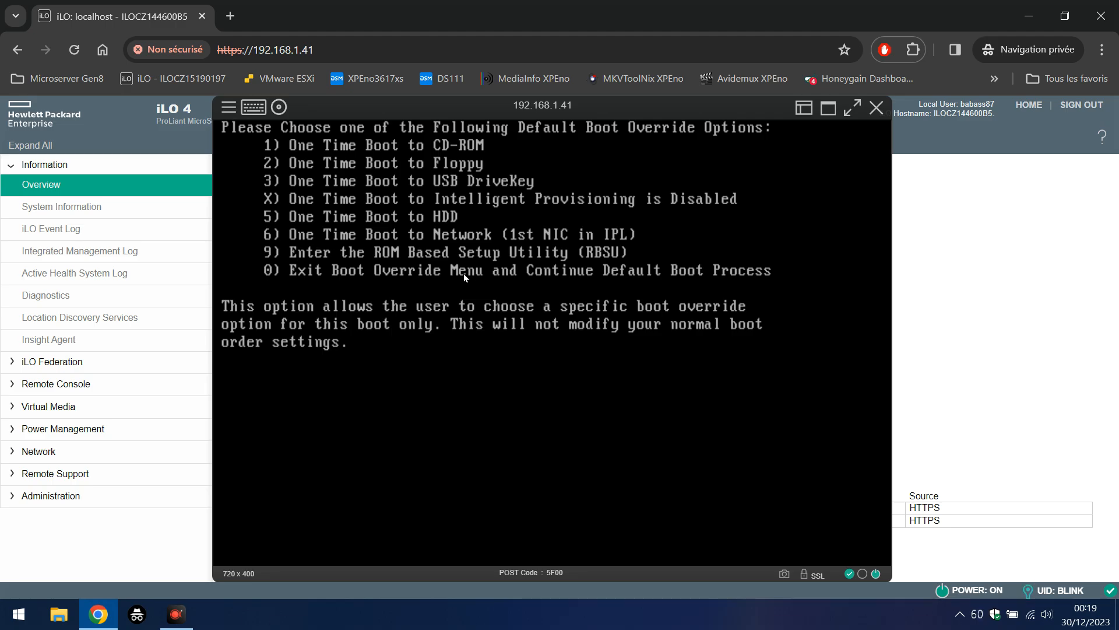
Step: Boot the server one time from CD-ROM in the remote console and start Smart Storage Administrator from the GRUB menu
key("1")
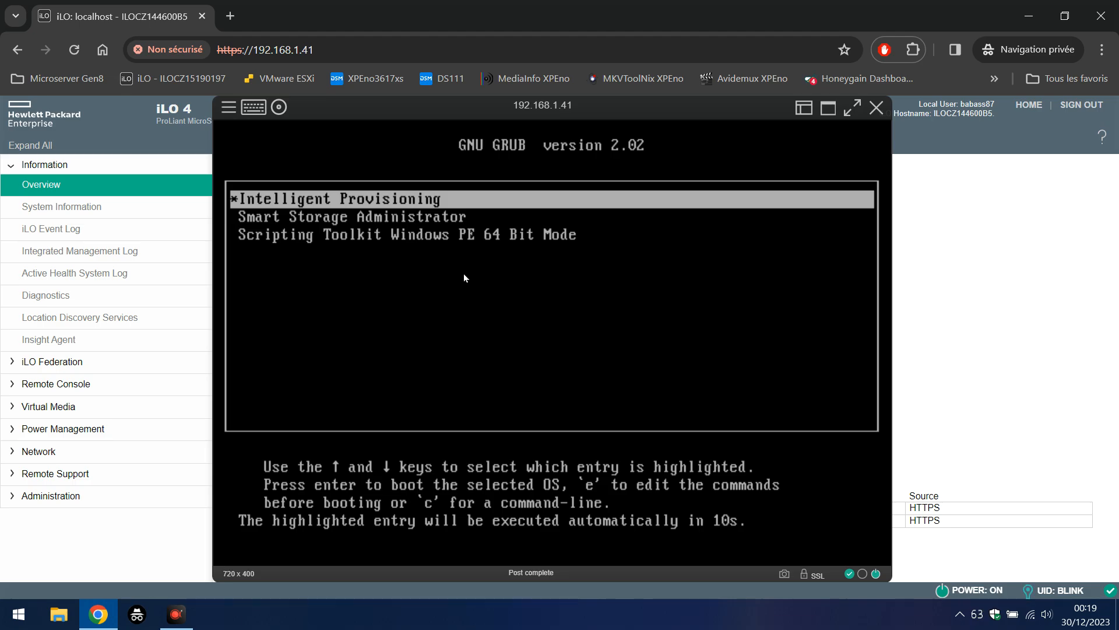
key("Down")
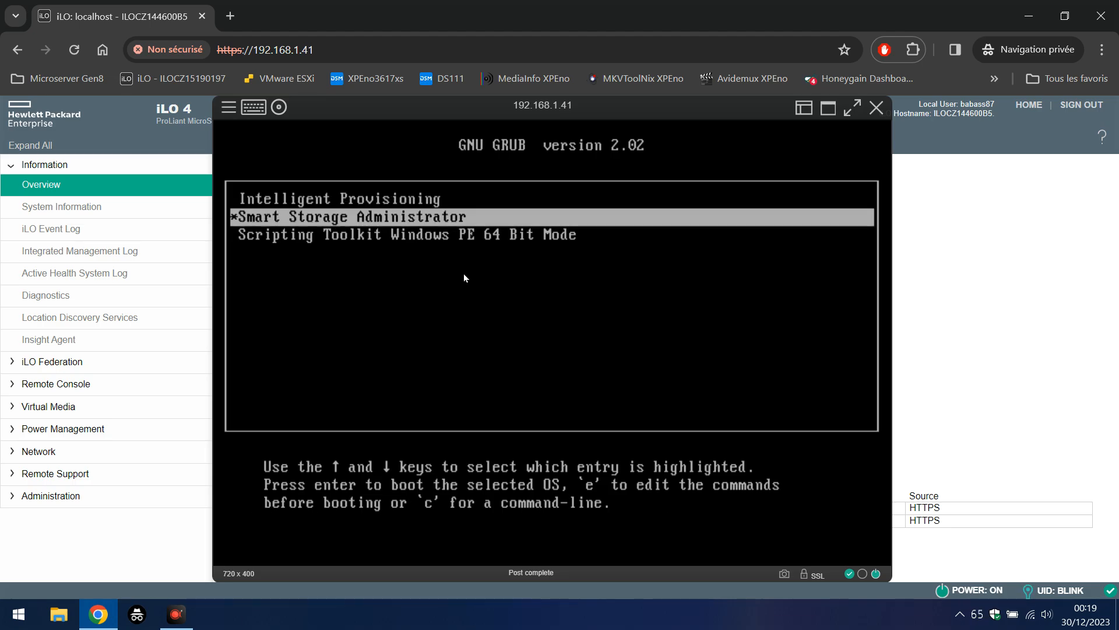
key("Return")
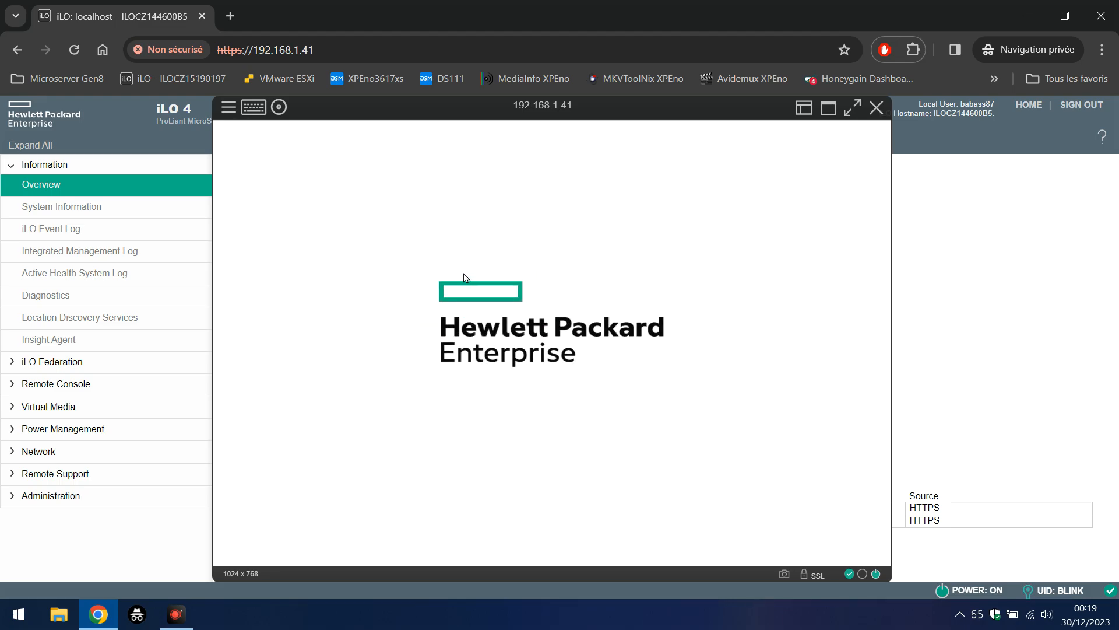
Step: Review iLO's administration access settings with the remote console docked, and return to the Overview page with the full console window
left_click(803, 107)
scroll(134, 338, "down", 3)
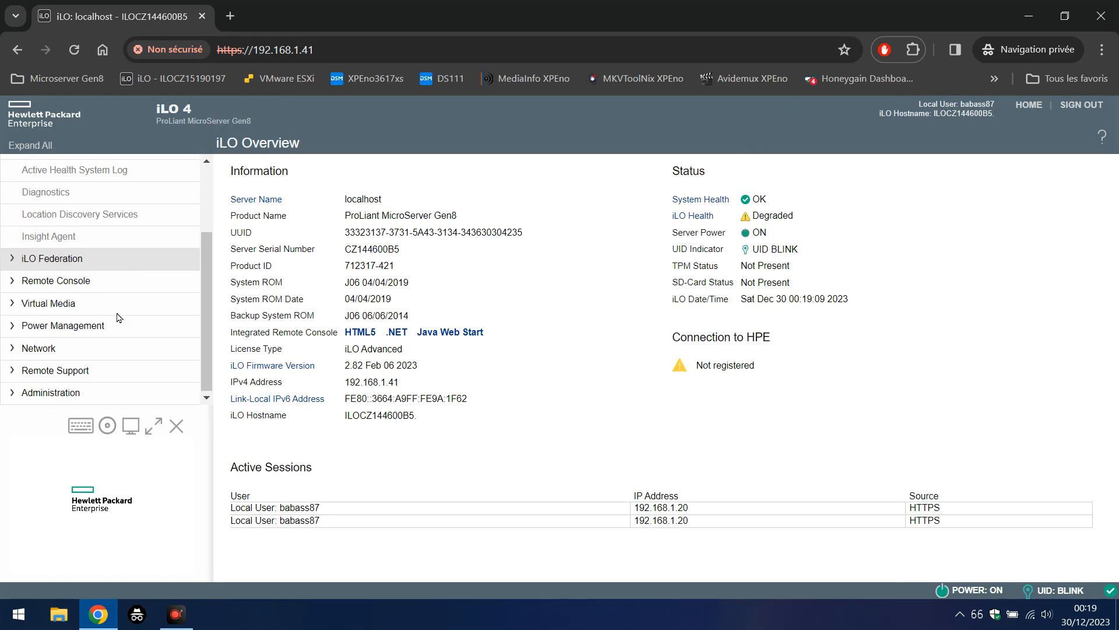
left_click(75, 392)
scroll(149, 325, "down", 3)
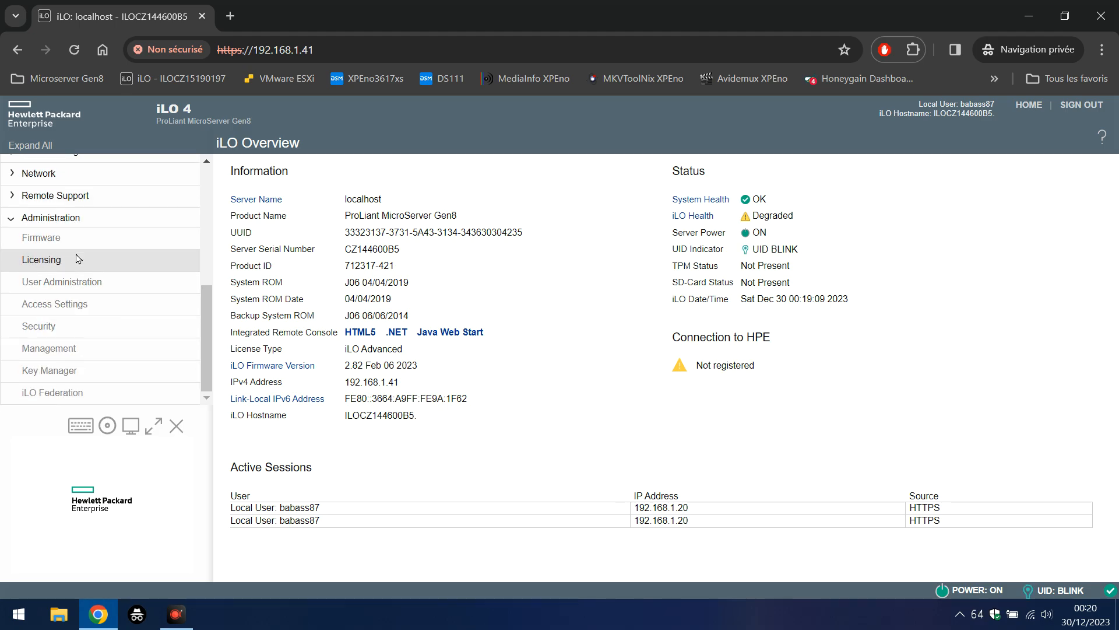
left_click(79, 307)
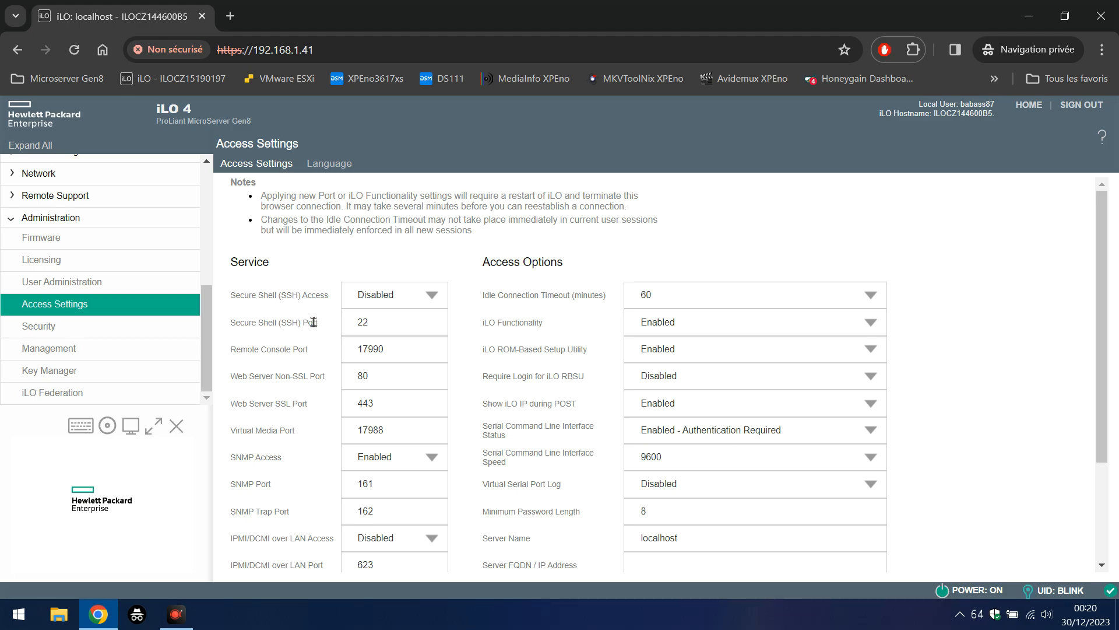
left_click(10, 225)
scroll(114, 337, "up", 5)
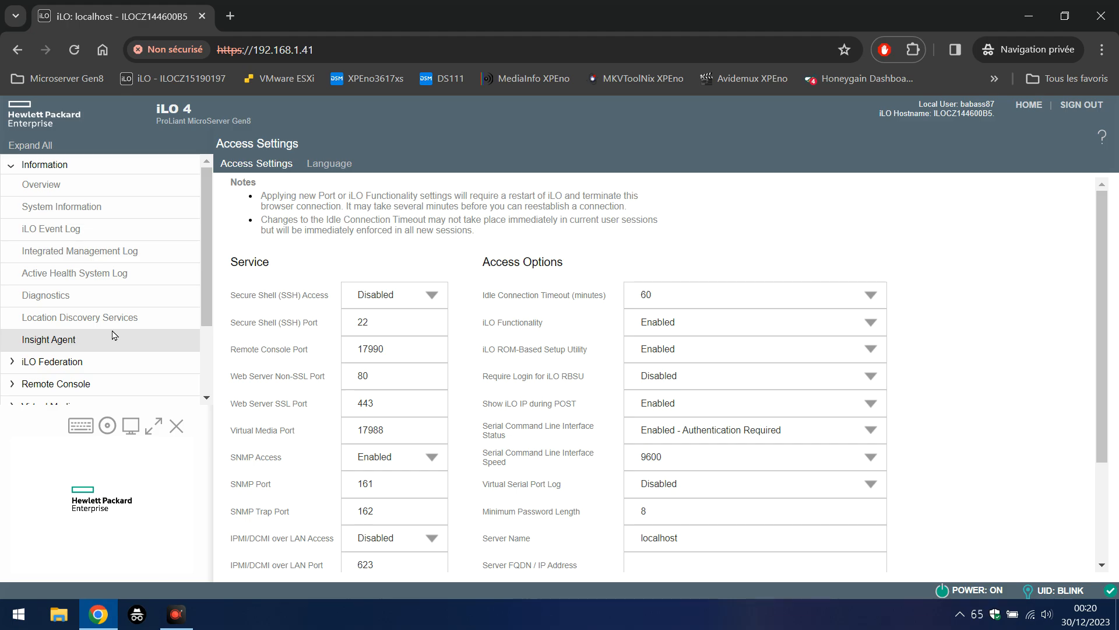
left_click(57, 185)
left_click(130, 426)
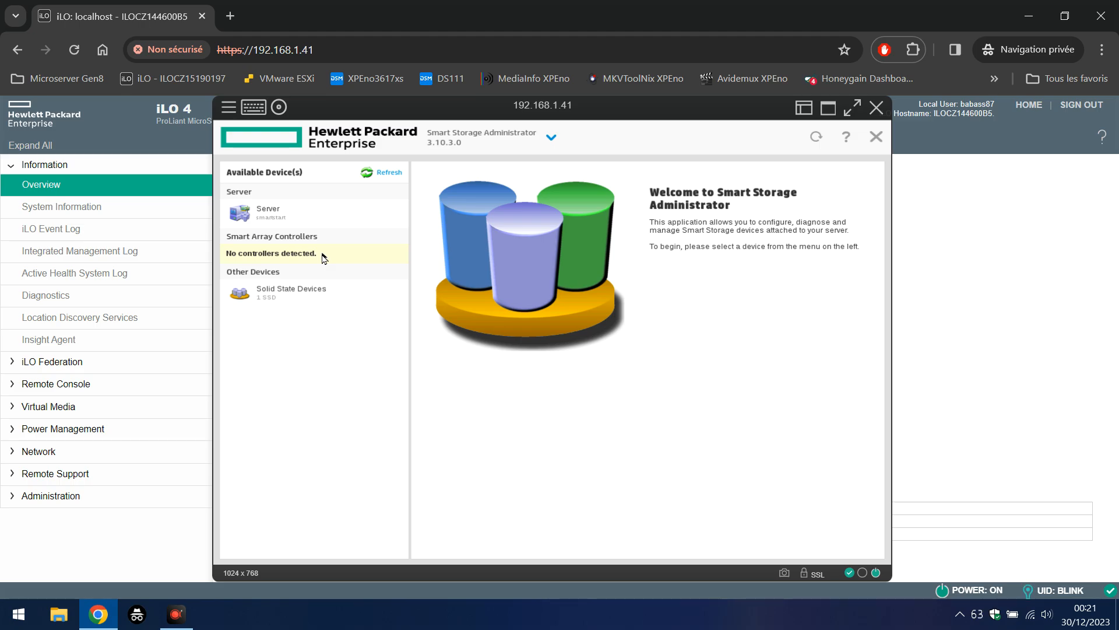
Step: Exit Smart Storage Administrator and shut down the server from Intelligent Provisioning
left_click(876, 139)
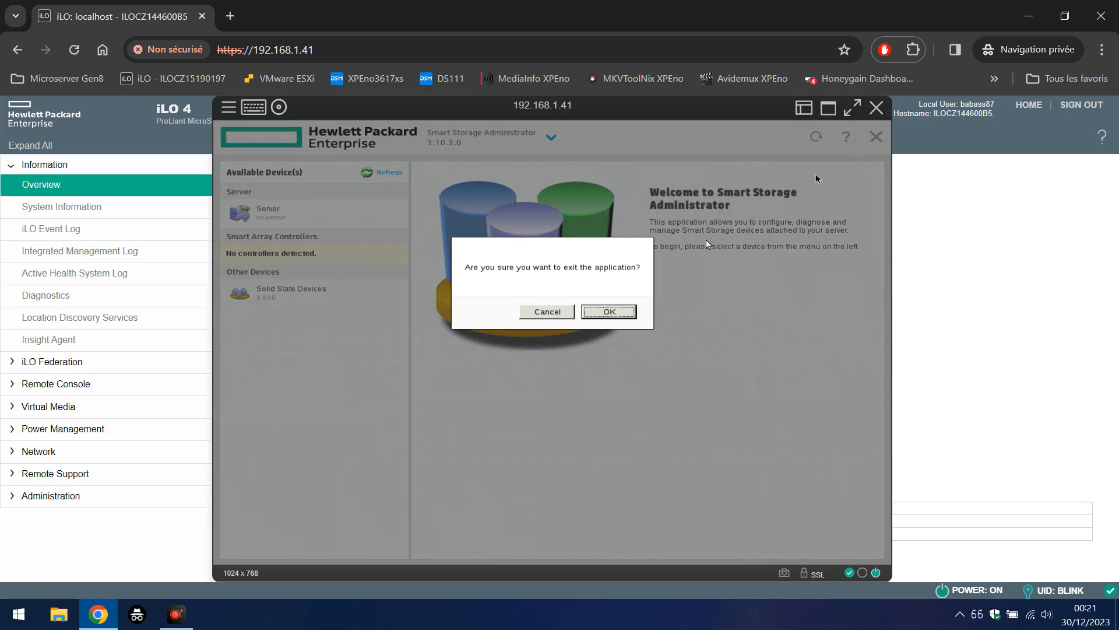
left_click(628, 311)
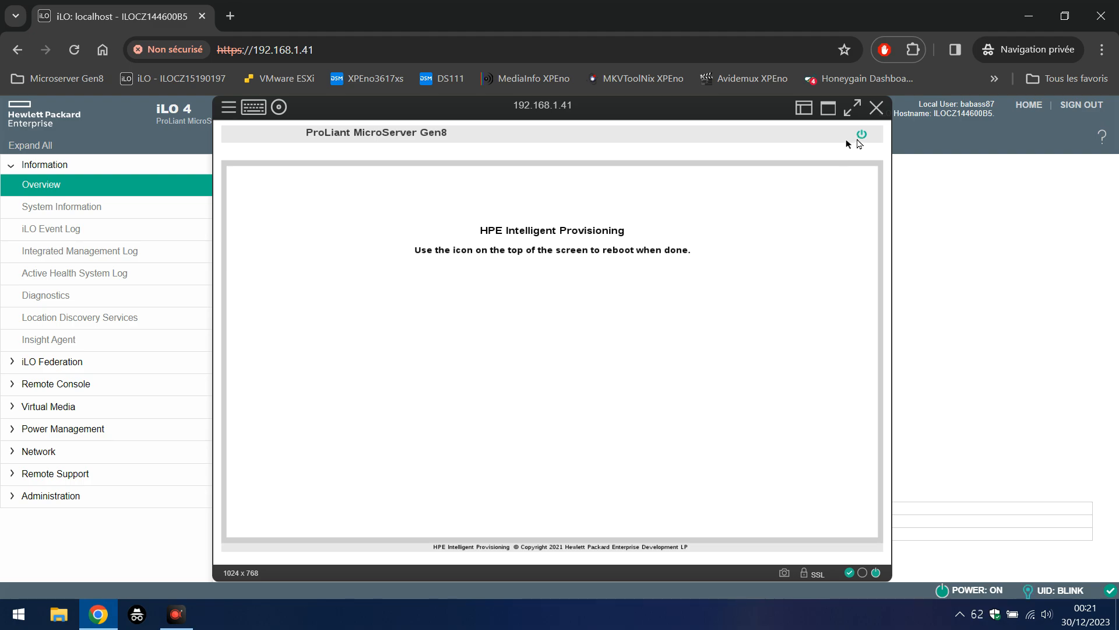
left_click(861, 136)
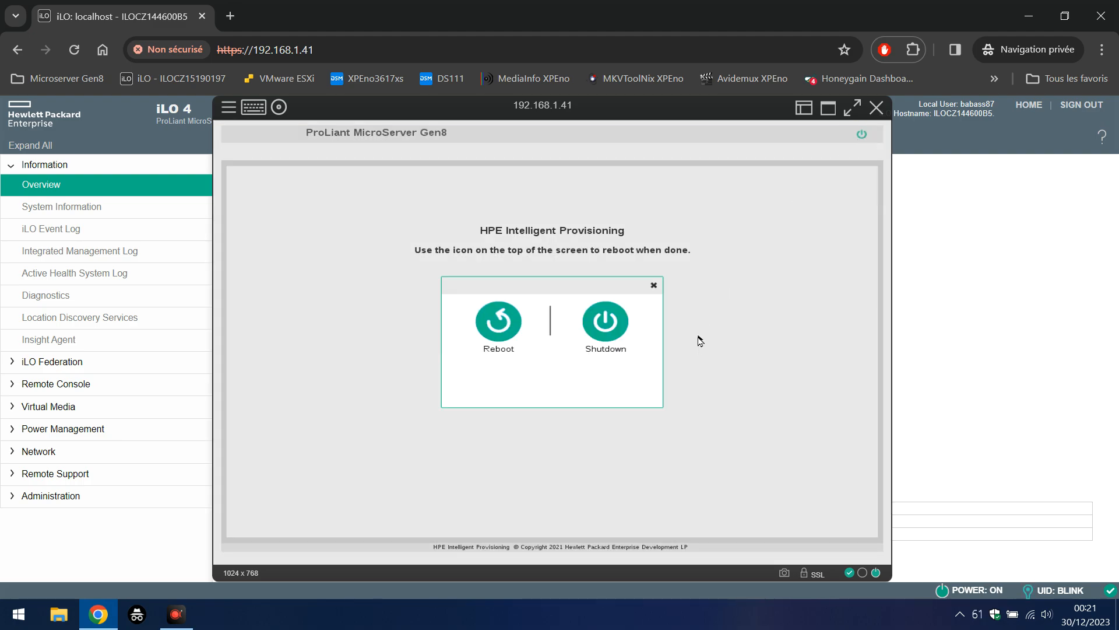
left_click(607, 326)
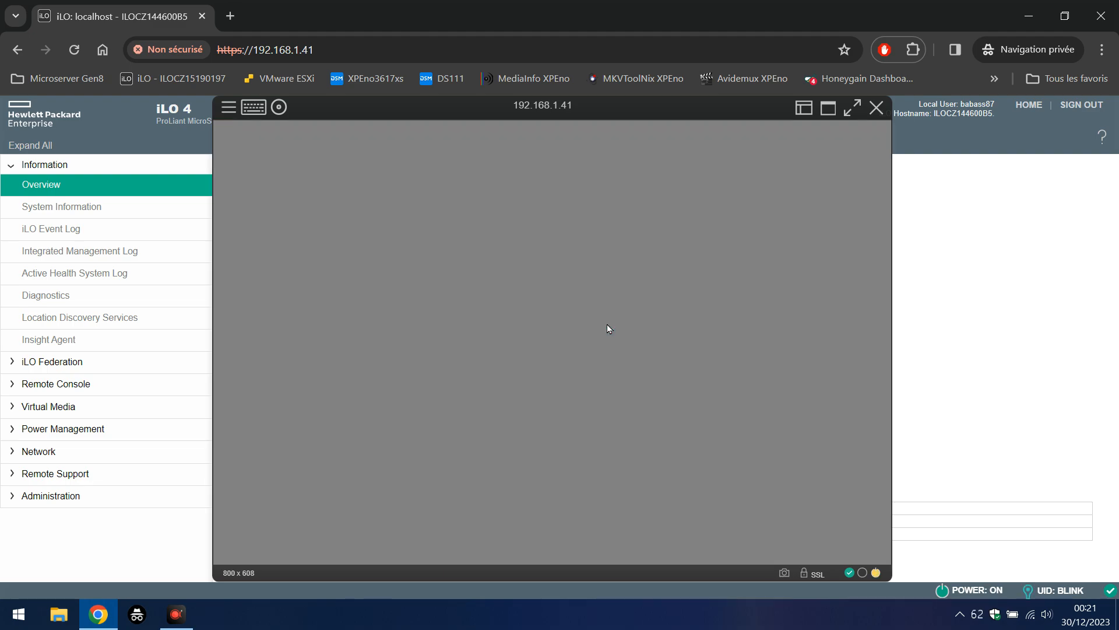
Step: Power the server back on with a momentary press of iLO's virtual power button and confirm it
left_click(975, 590)
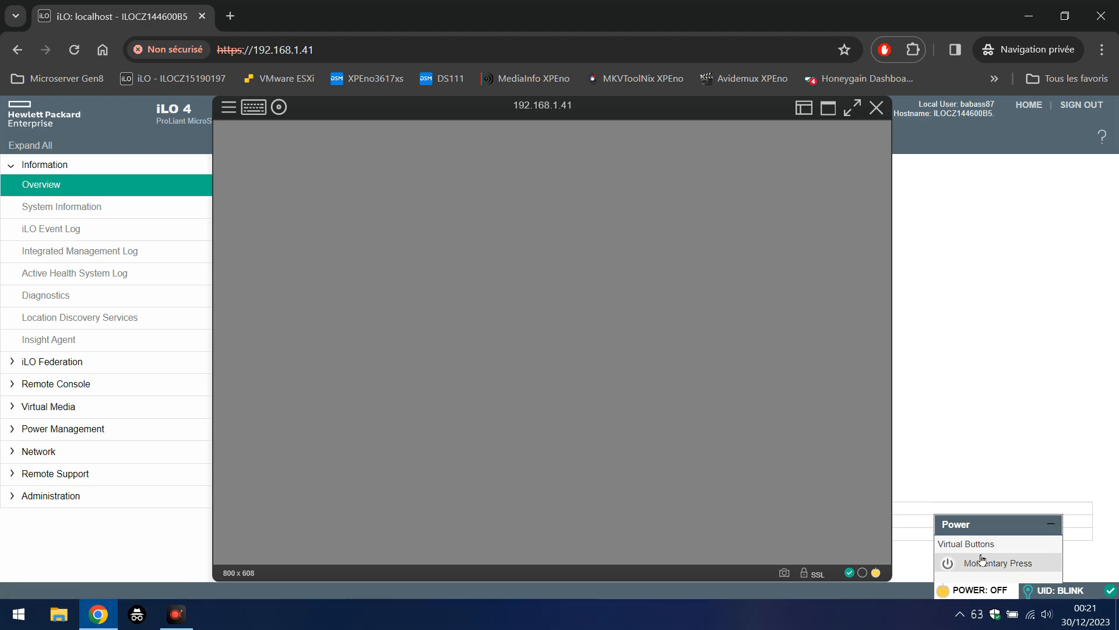
left_click(985, 564)
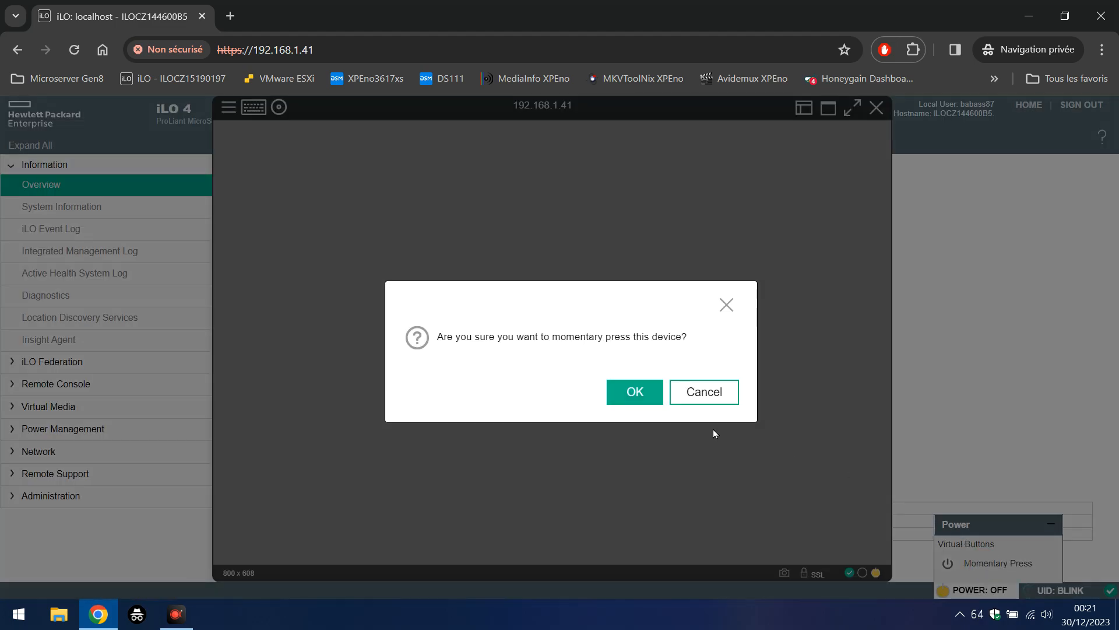
left_click(635, 393)
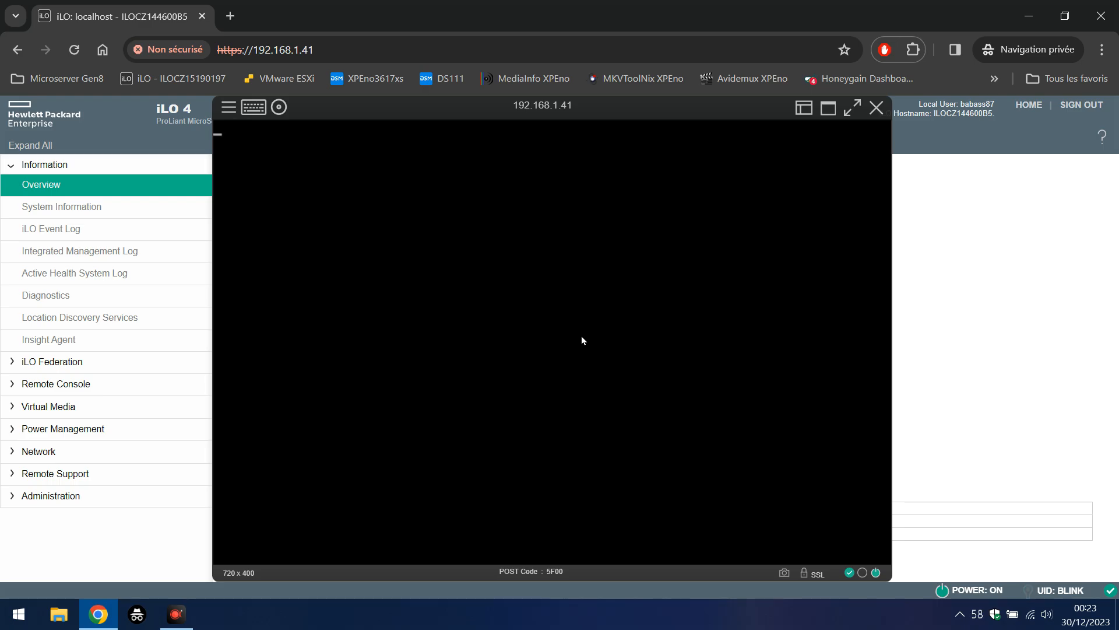
key("Return")
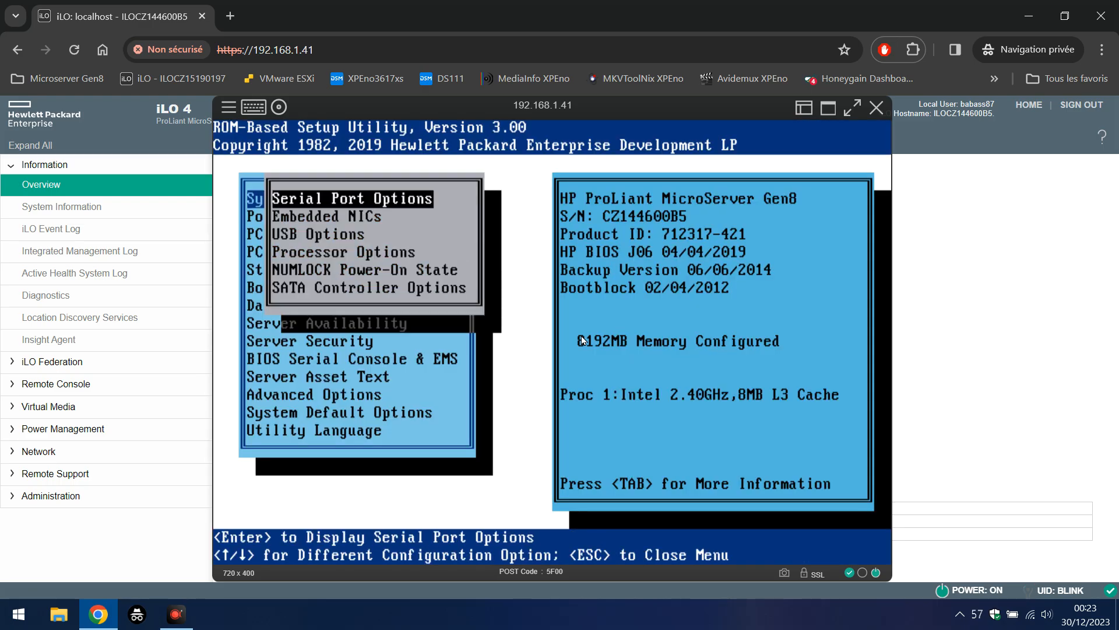
key("Down")
key("Down")
key("Down")
key("Down")
key("Down")
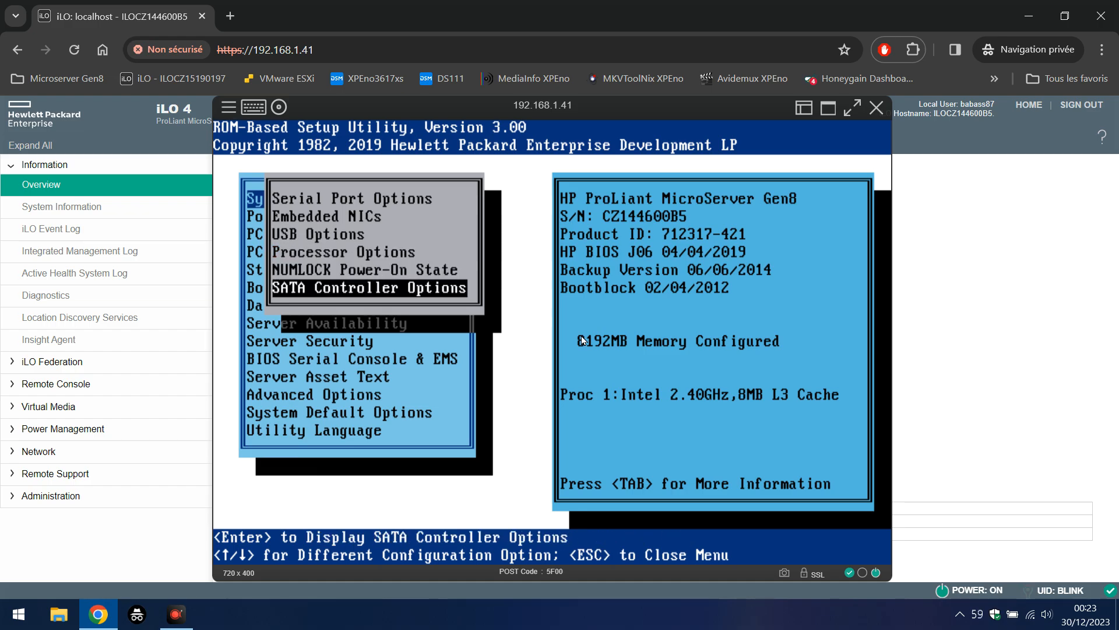
key("Return")
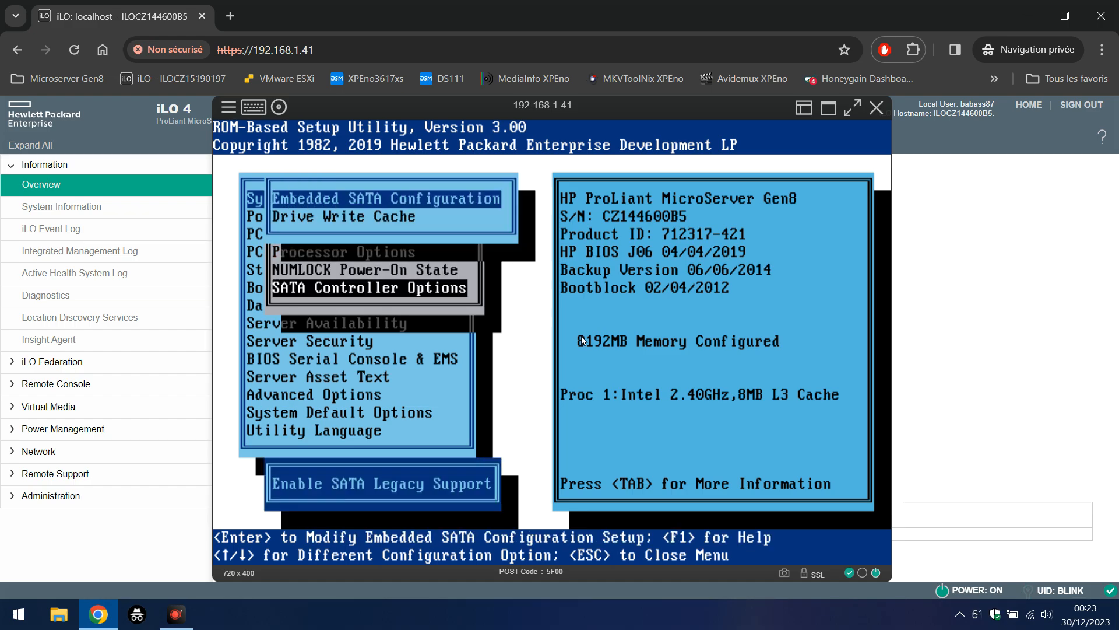
key("Escape")
key("Escape")
Step: Set the Embedded SATA Configuration, under the SATA controller's system options, to Enable Dynamic HP Smart Array B120i RAID Support
key("Return")
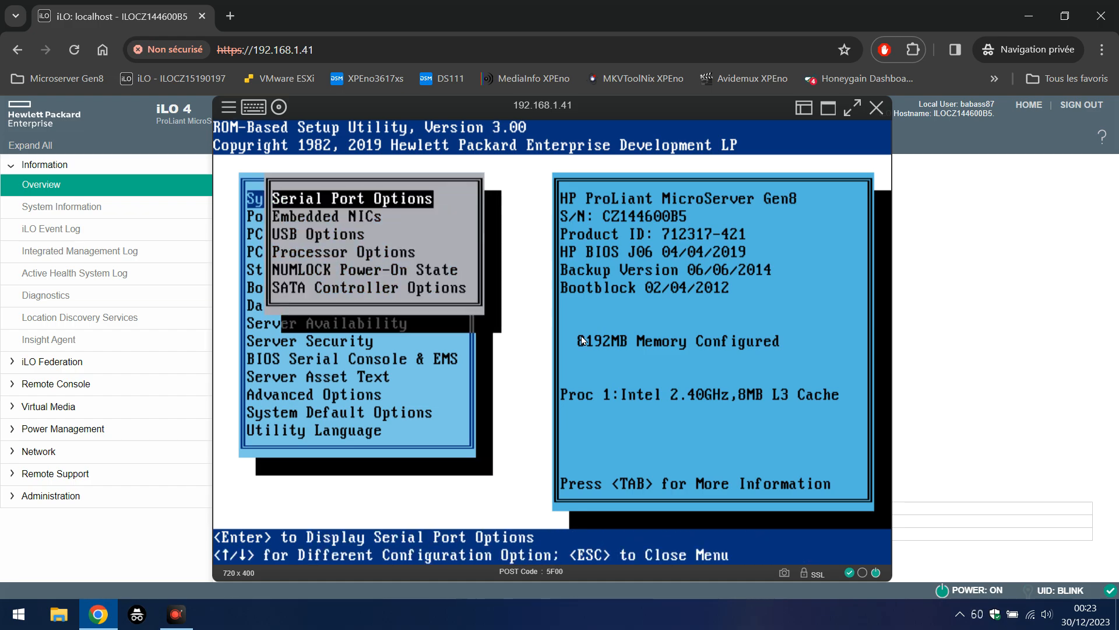
key("Down")
key("Down")
key("Down")
key("Down")
key("Down")
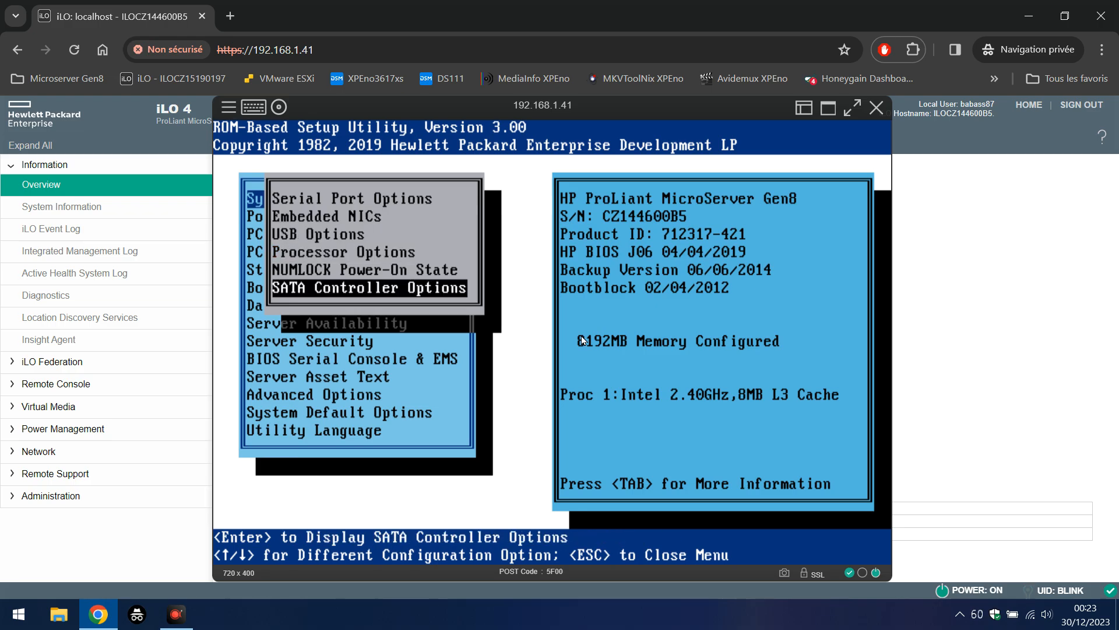
key("Return")
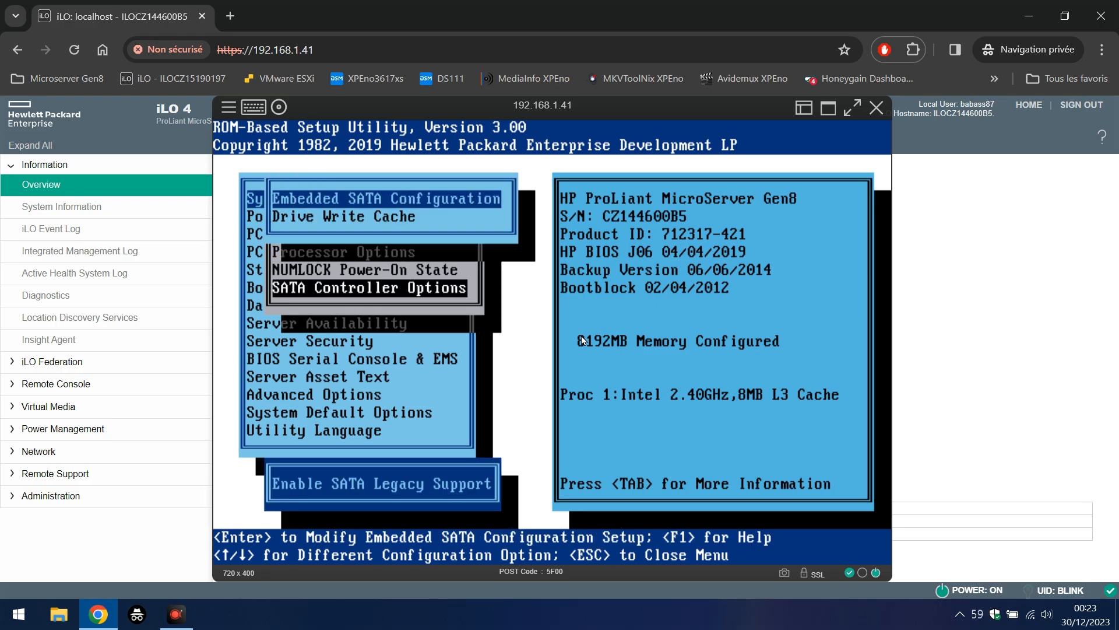
key("Return")
key("Return")
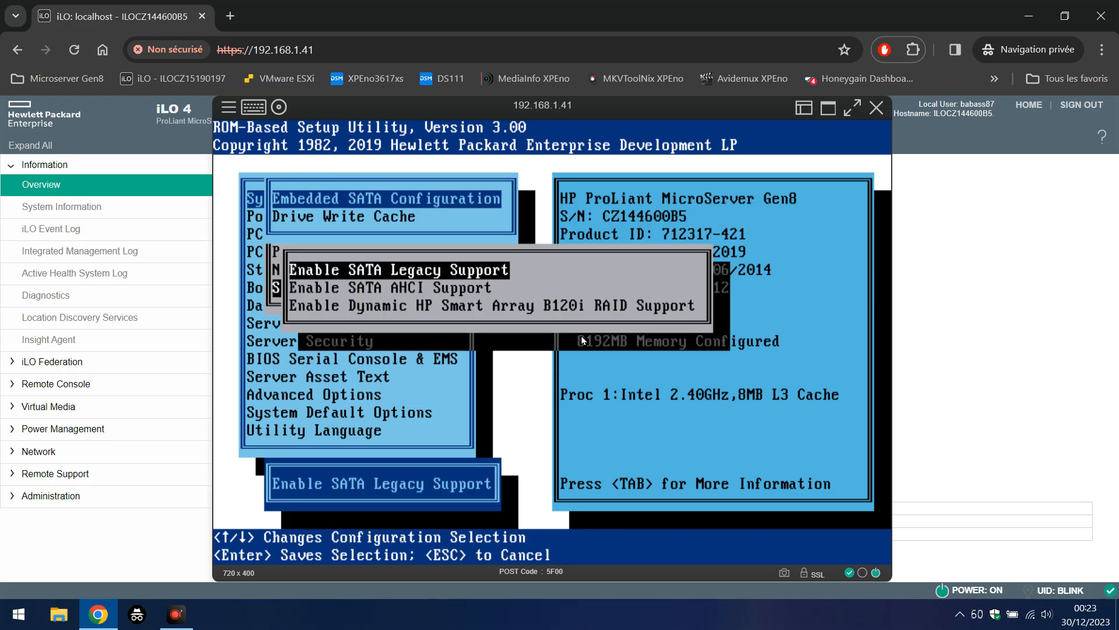
key("Down")
key("Down")
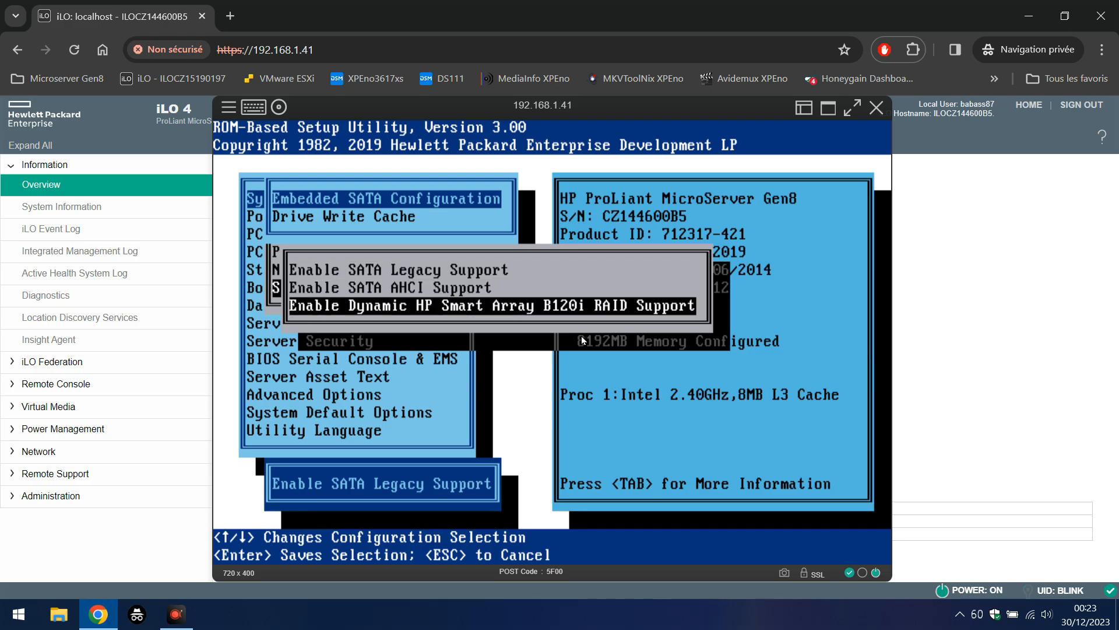
key("Return")
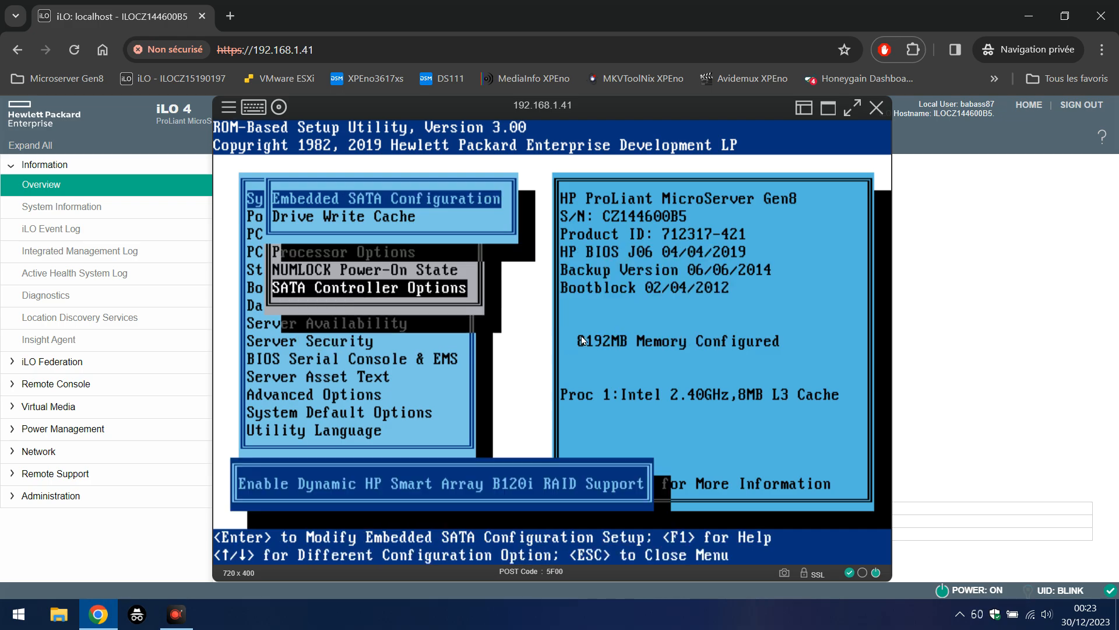
key("Escape")
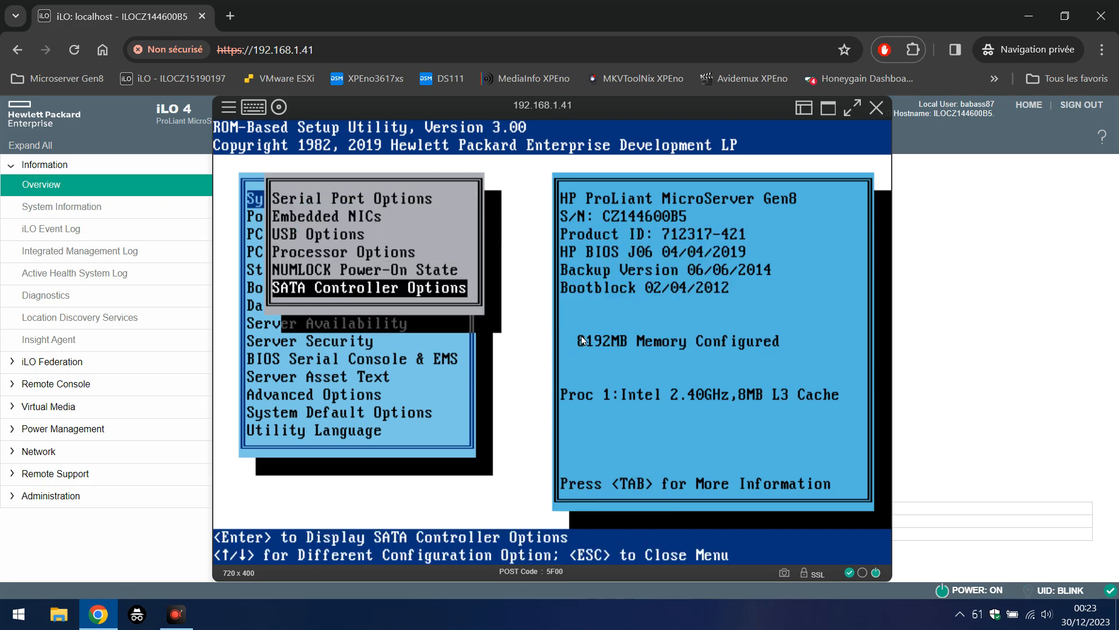
key("Escape")
Step: In the boot controller order, move Intel(R) SATA Controller #2 to Controller Order 2
key("Down")
key("Down")
key("Down")
key("Down")
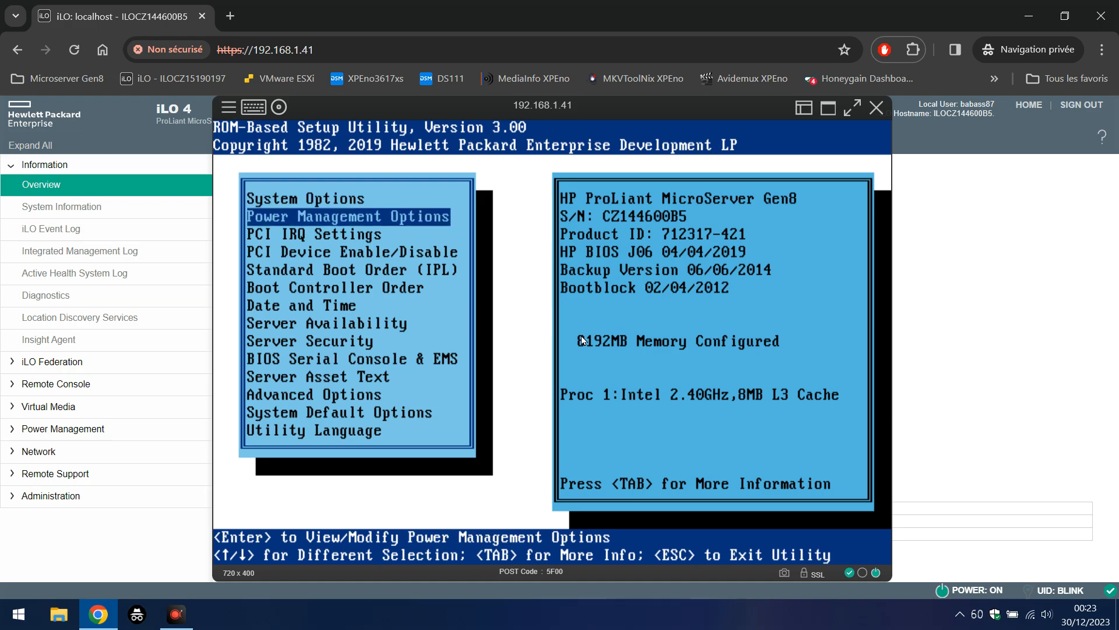
key("Down")
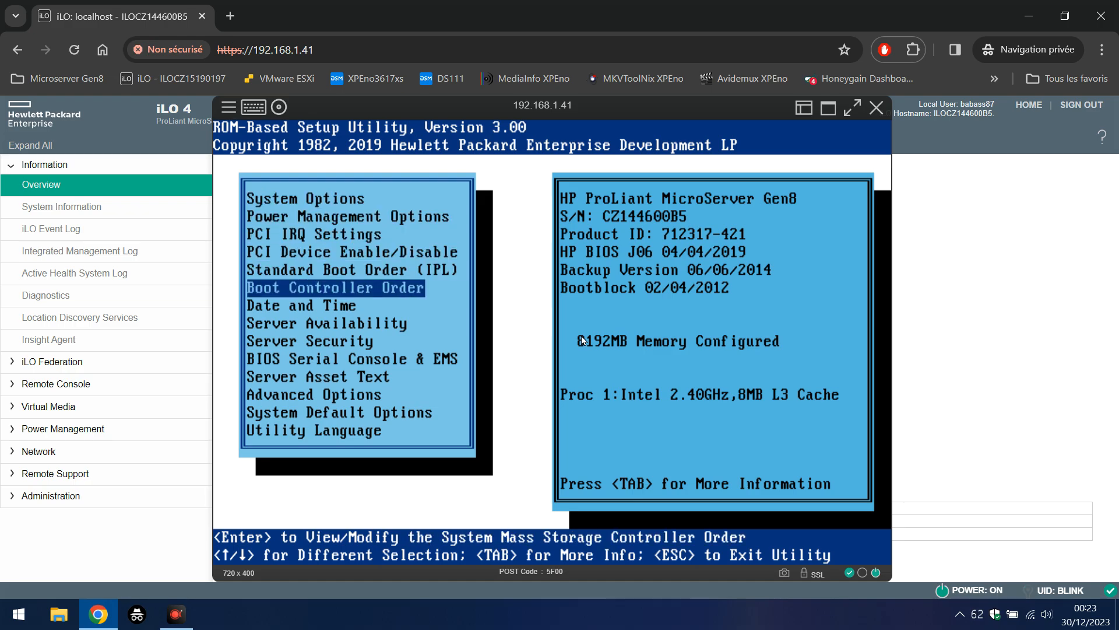
key("Return")
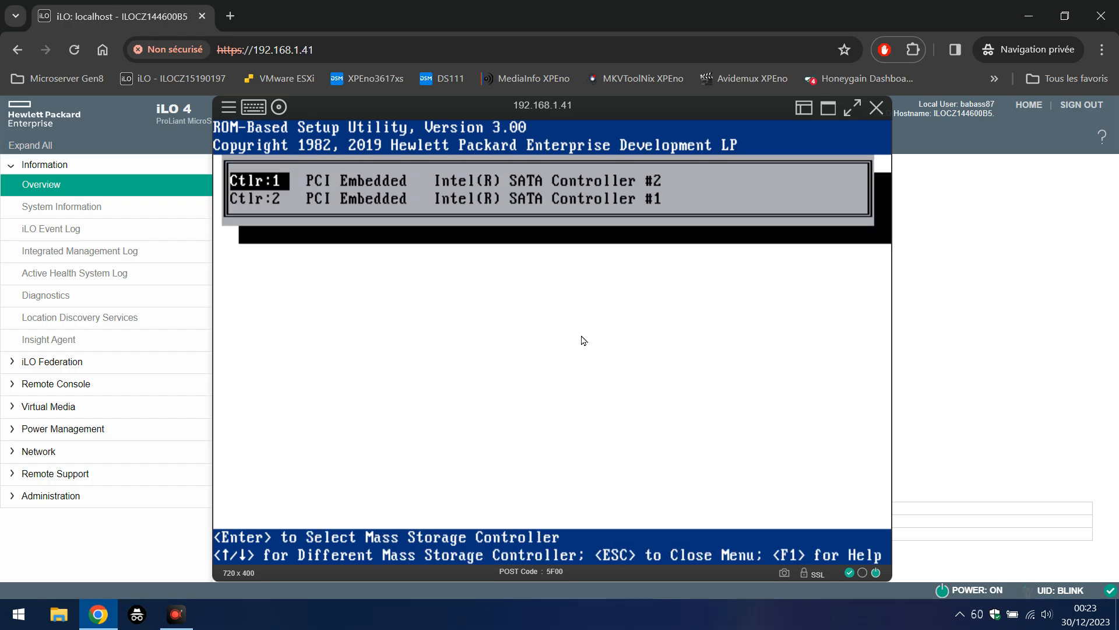
key("Return")
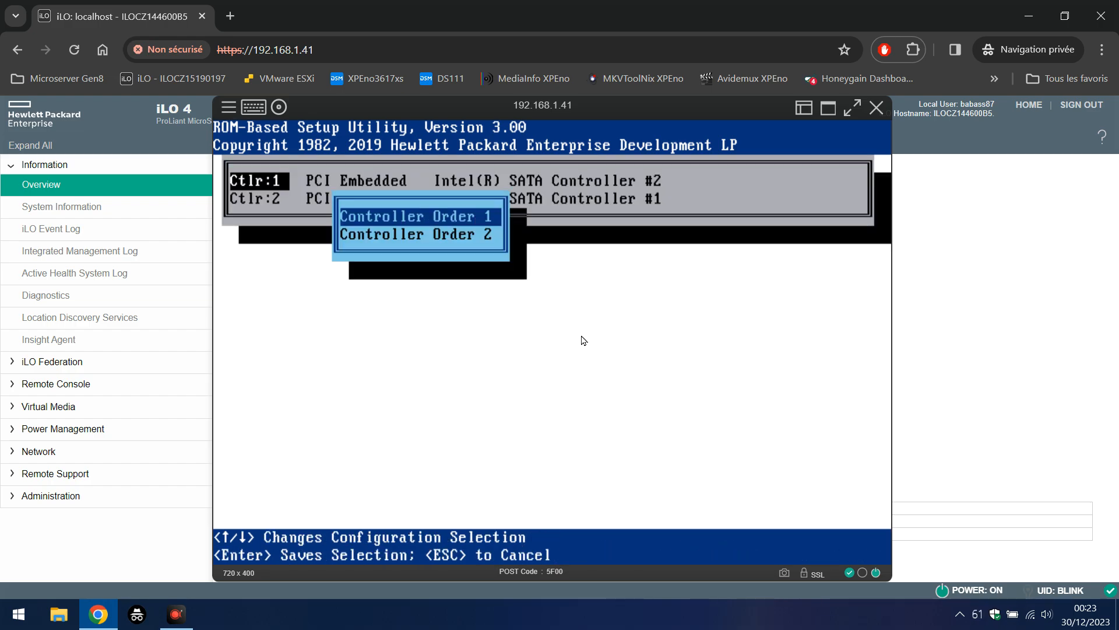
key("Down")
key("Return")
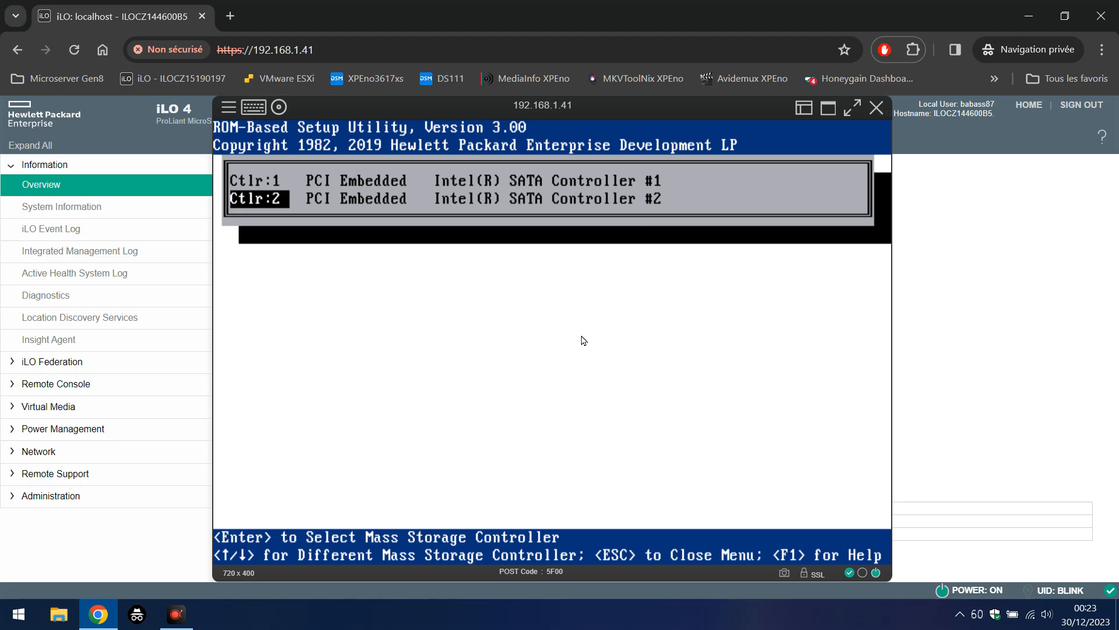
Step: Close the controller order and exit the ROM-Based Setup Utility, confirming the exit
key("Escape")
key("Escape")
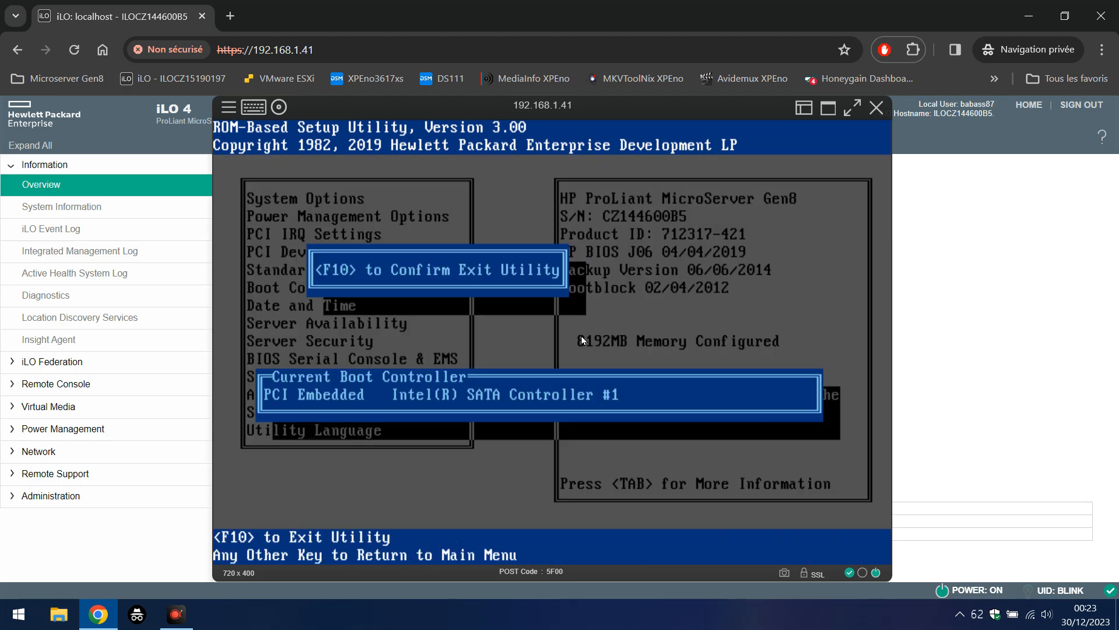
key("F10")
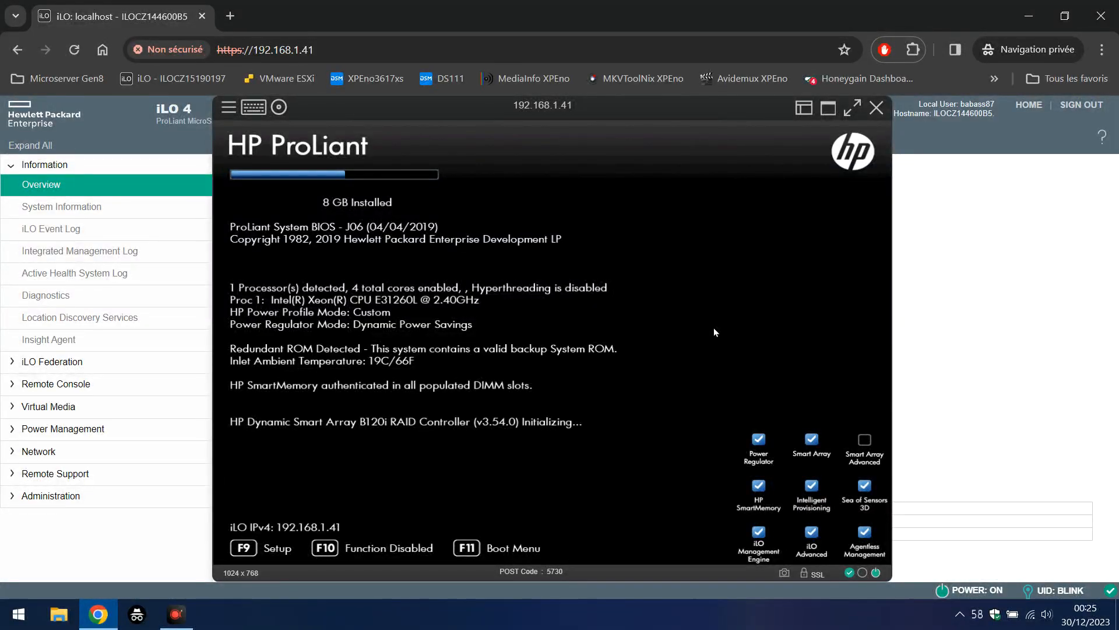
Step: Boot the server one time from the USB DriveKey and start Smart Storage Administrator from the GRUB menu
key("F11")
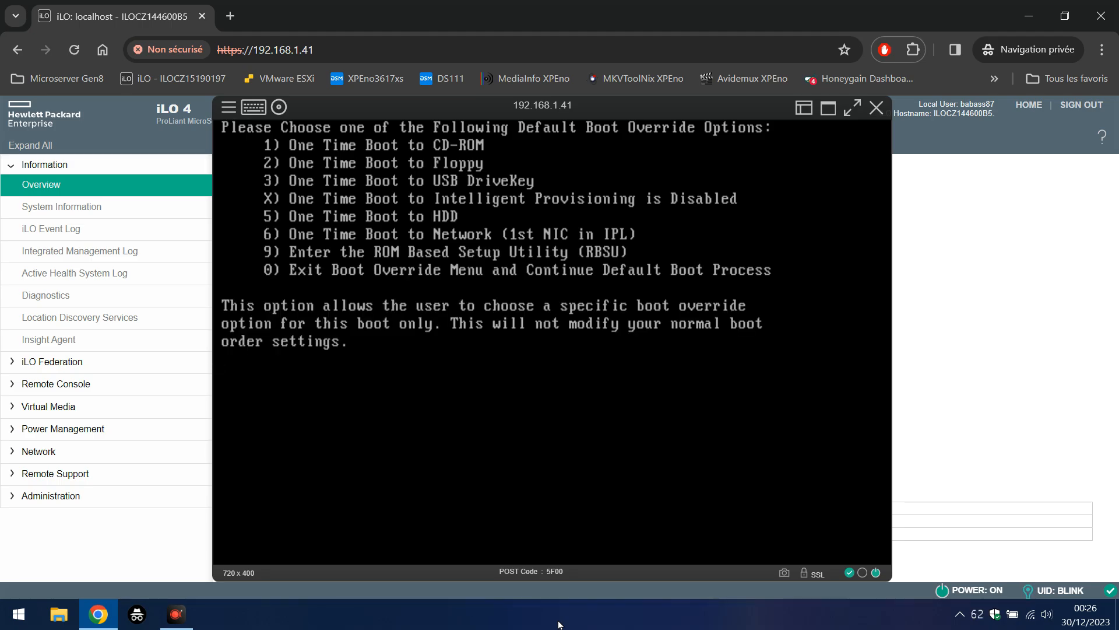
key("3")
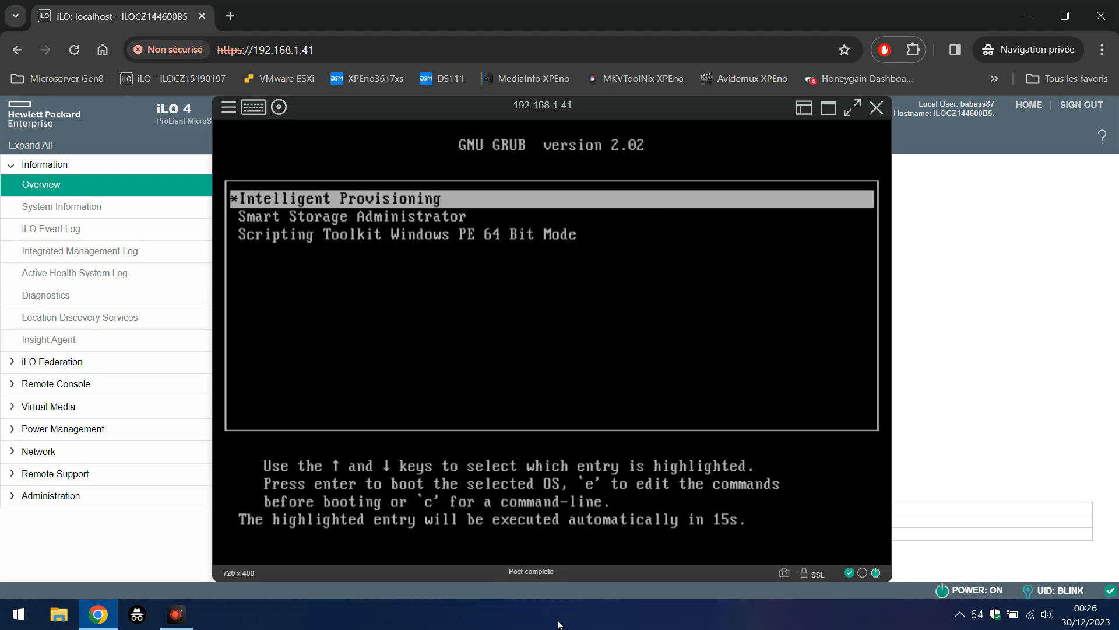
key("Down")
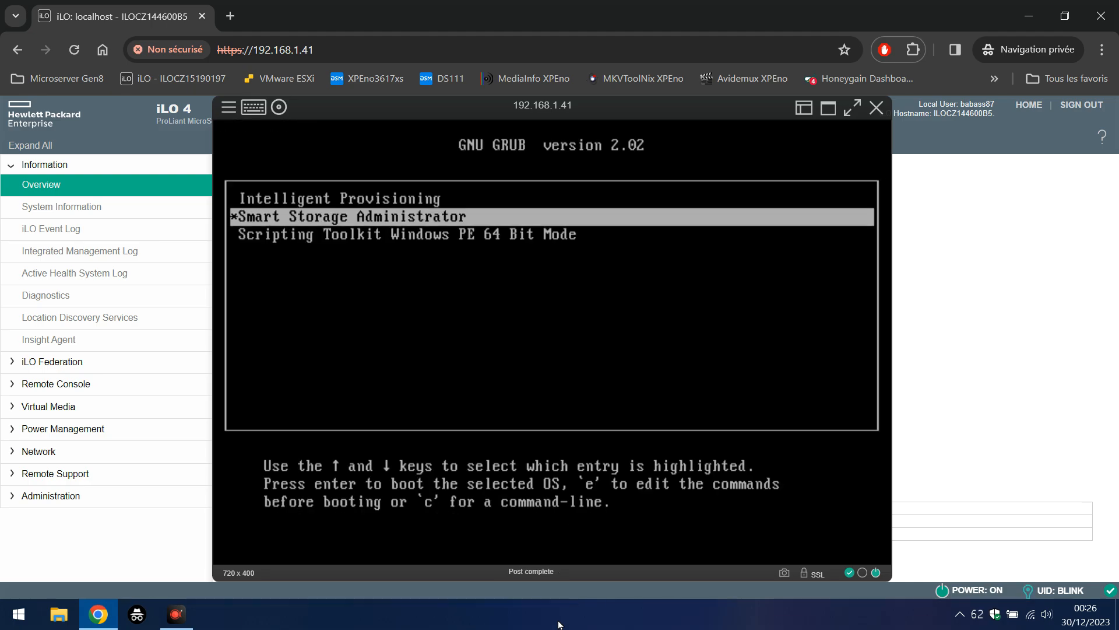
key("Return")
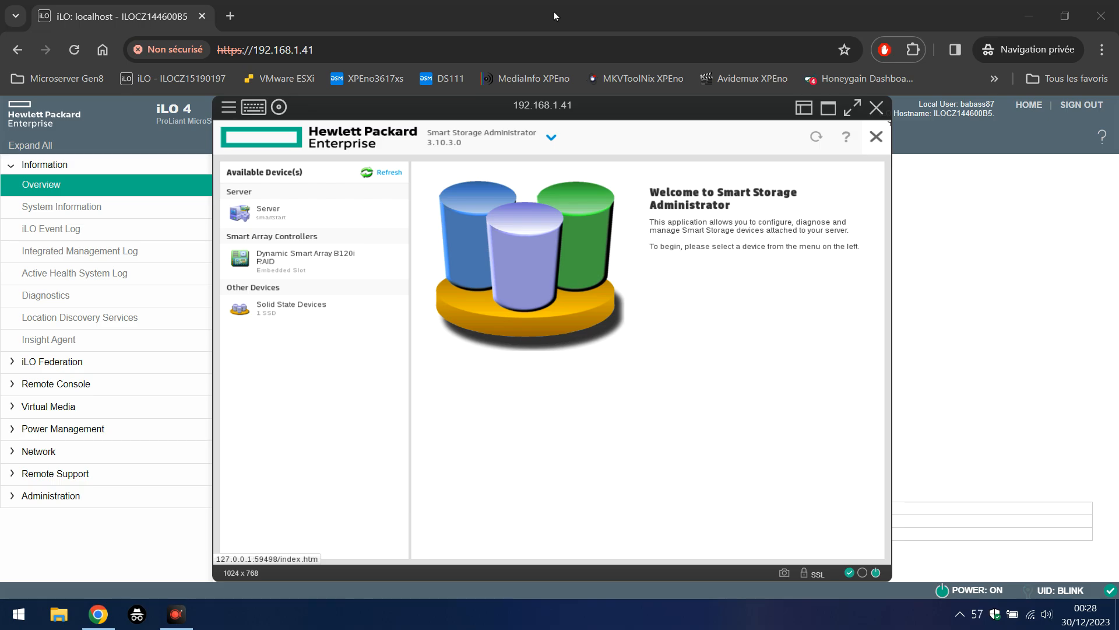
Step: Create a maximum-size RAID 0 logical drive on the Dynamic Smart Array B120i from the unassigned 2 TB SATA HDD in Bay 1
left_click(291, 260)
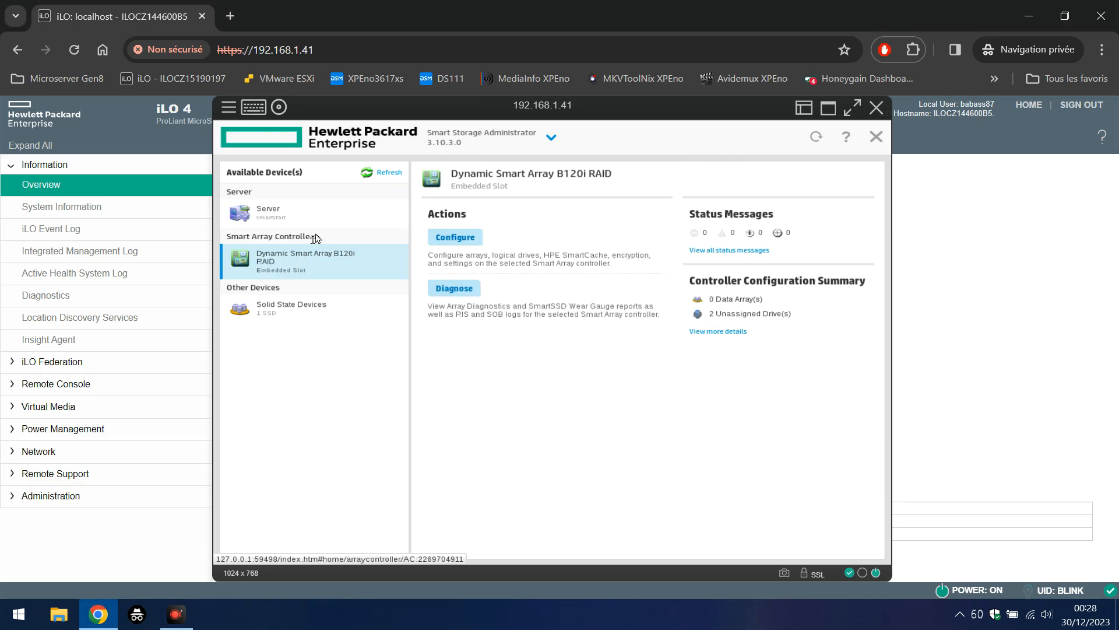
left_click(454, 239)
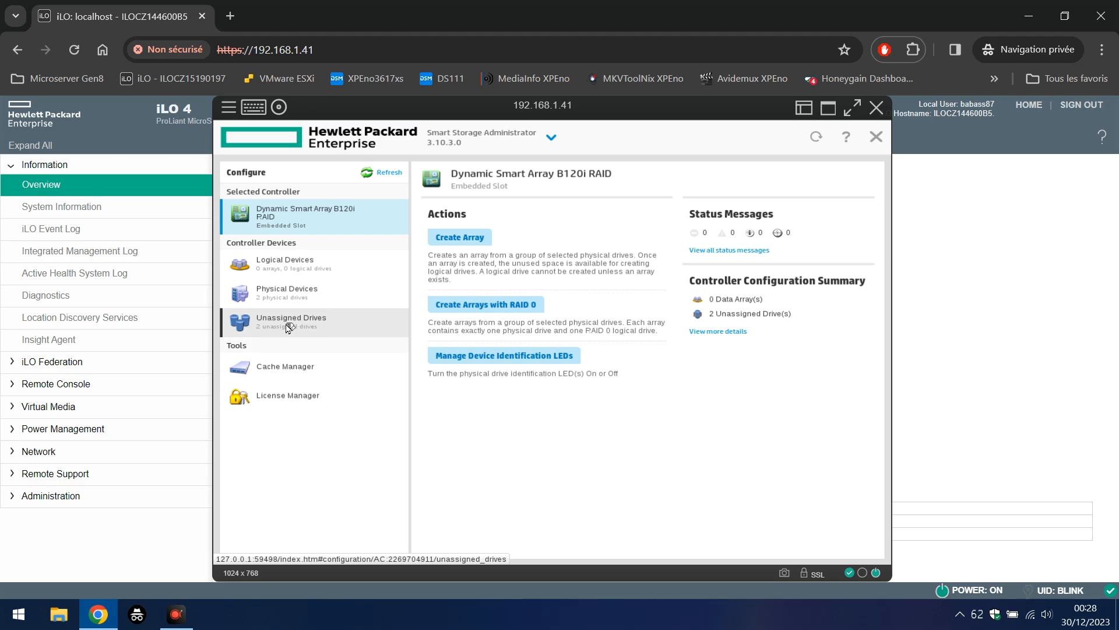
left_click(289, 326)
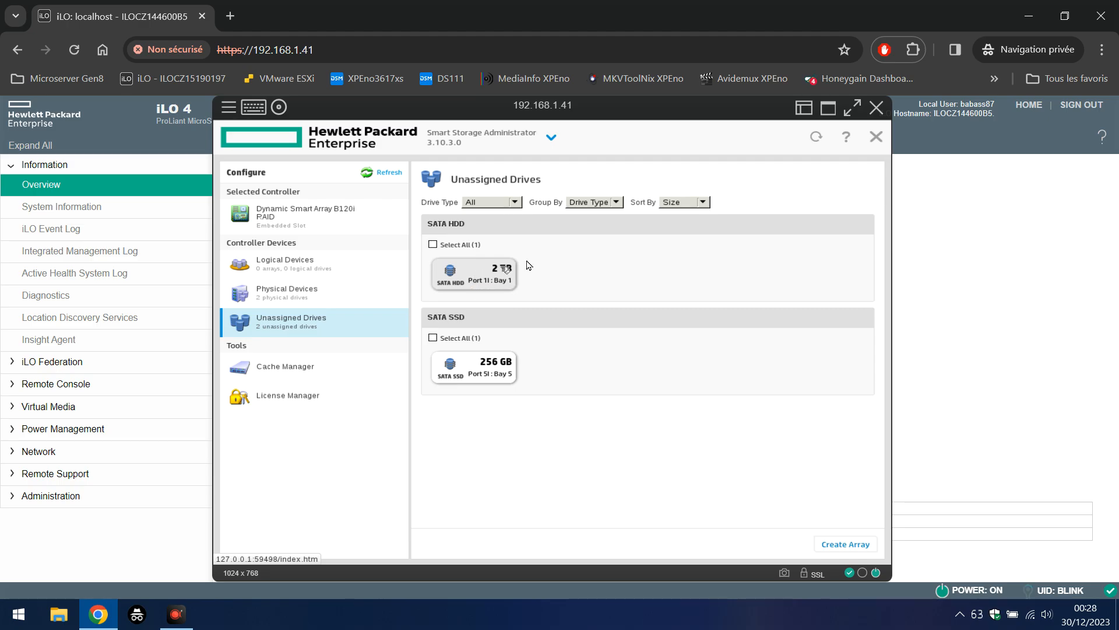
left_click(473, 276)
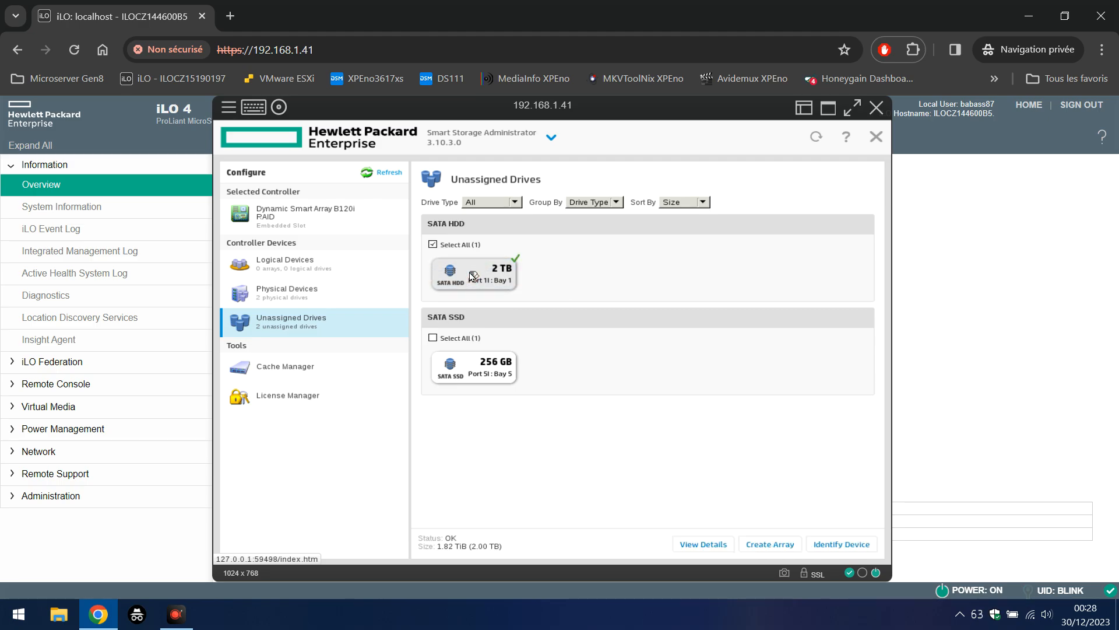
left_click(770, 546)
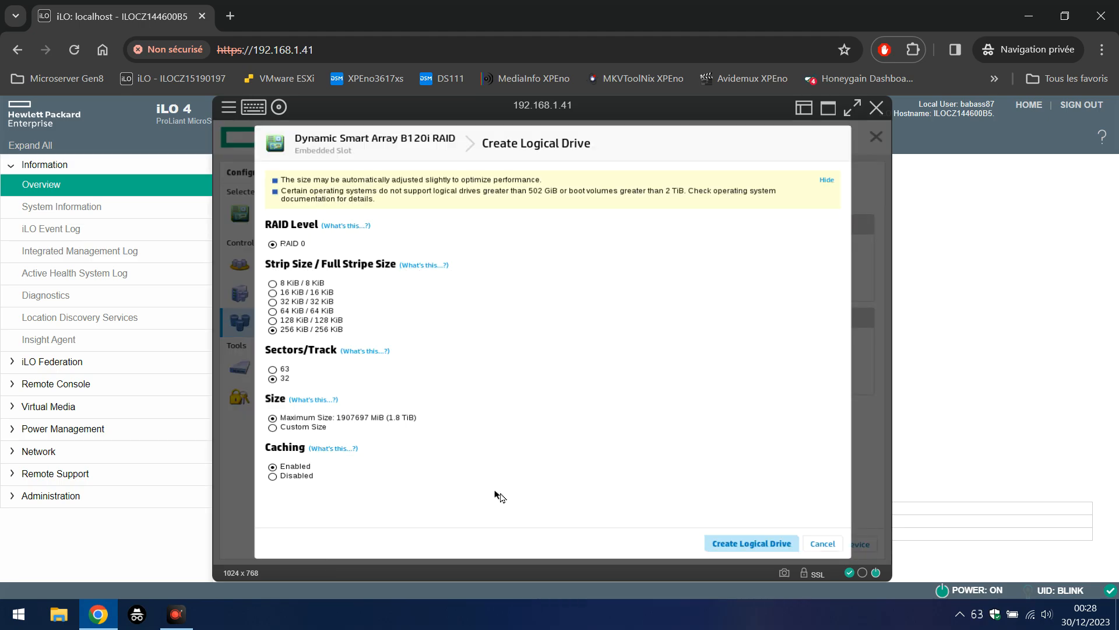
left_click(749, 546)
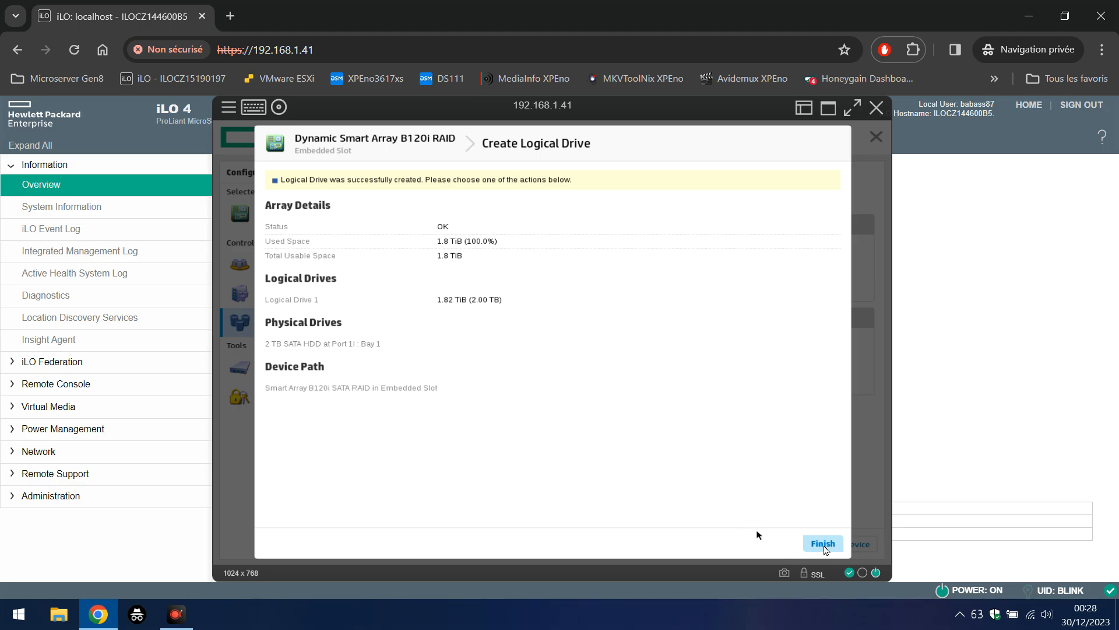
left_click(819, 543)
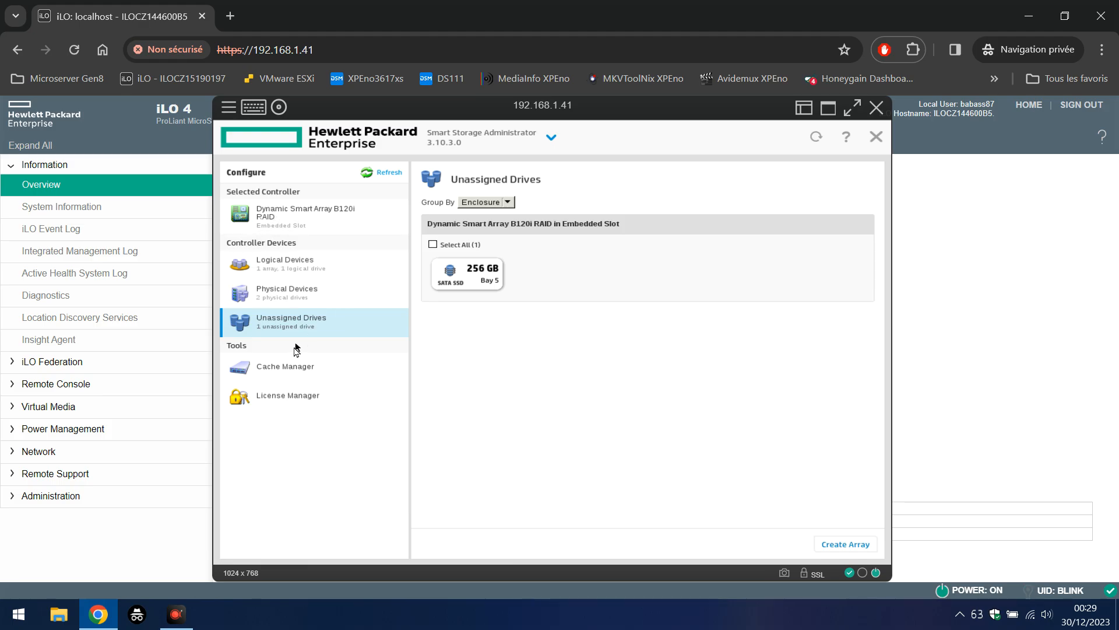
Step: Exit Smart Storage Administrator, confirm, and shut the server down from HPE Intelligent Provisioning
left_click(877, 138)
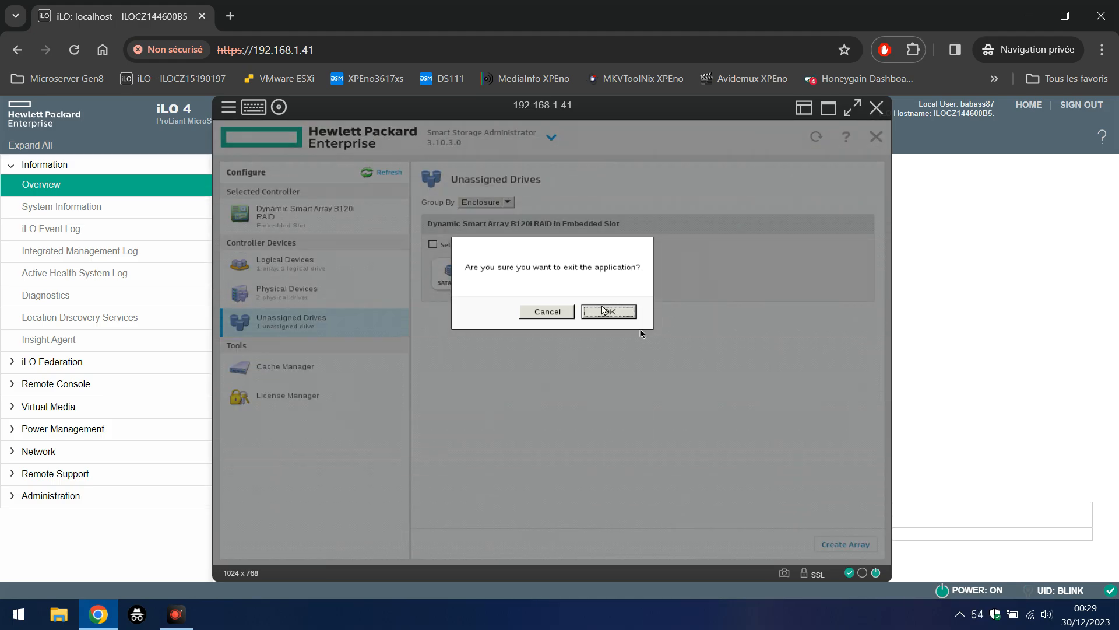
left_click(609, 312)
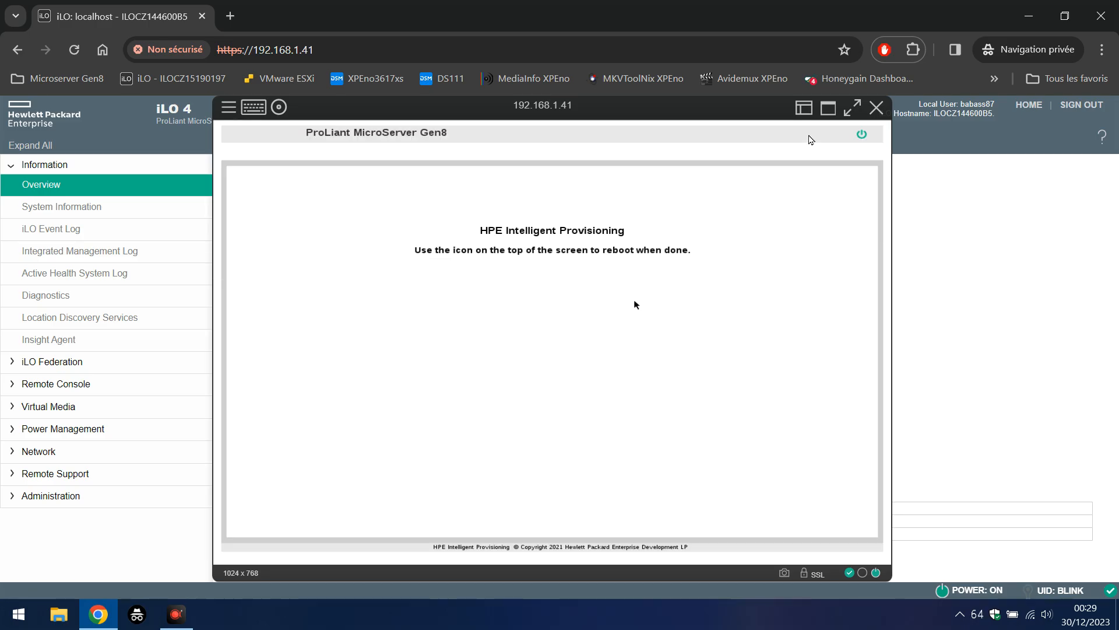
left_click(861, 135)
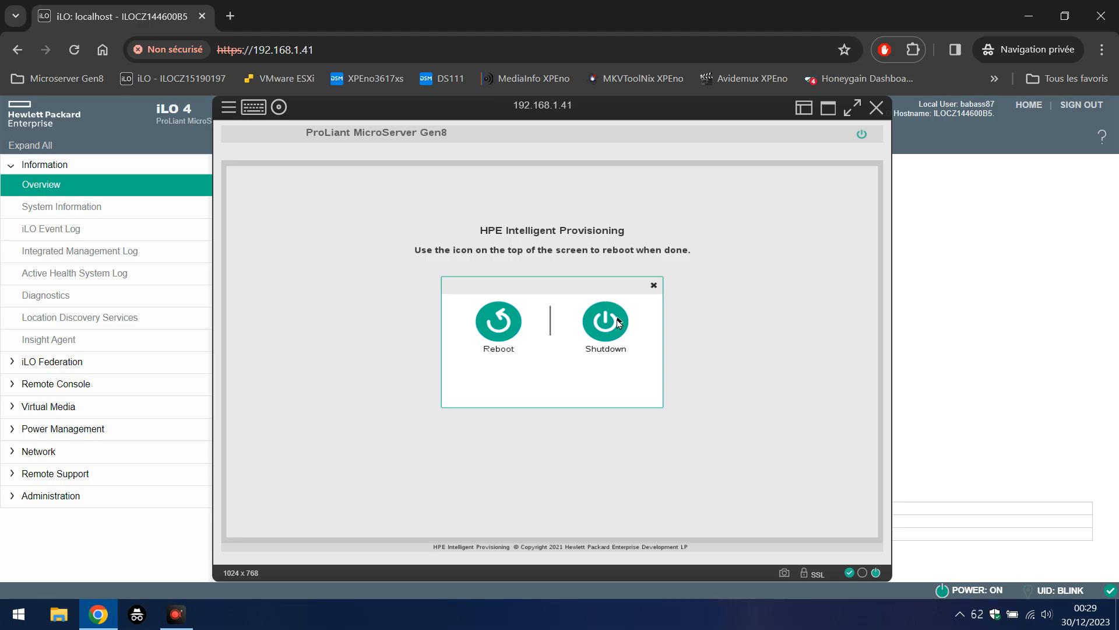
left_click(970, 590)
left_click(970, 529)
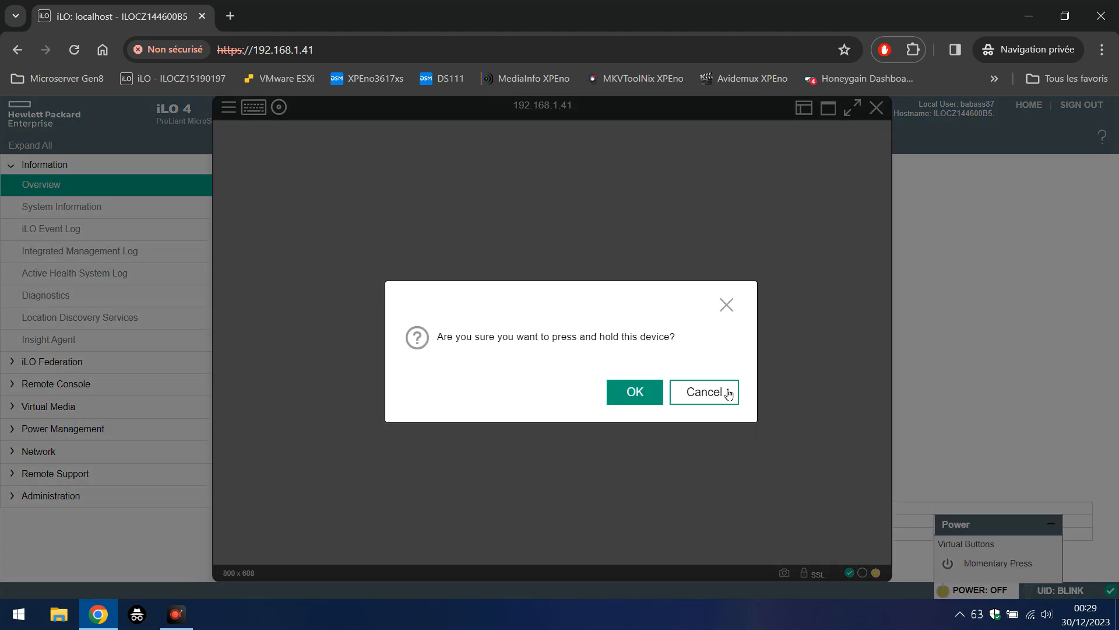
left_click(724, 394)
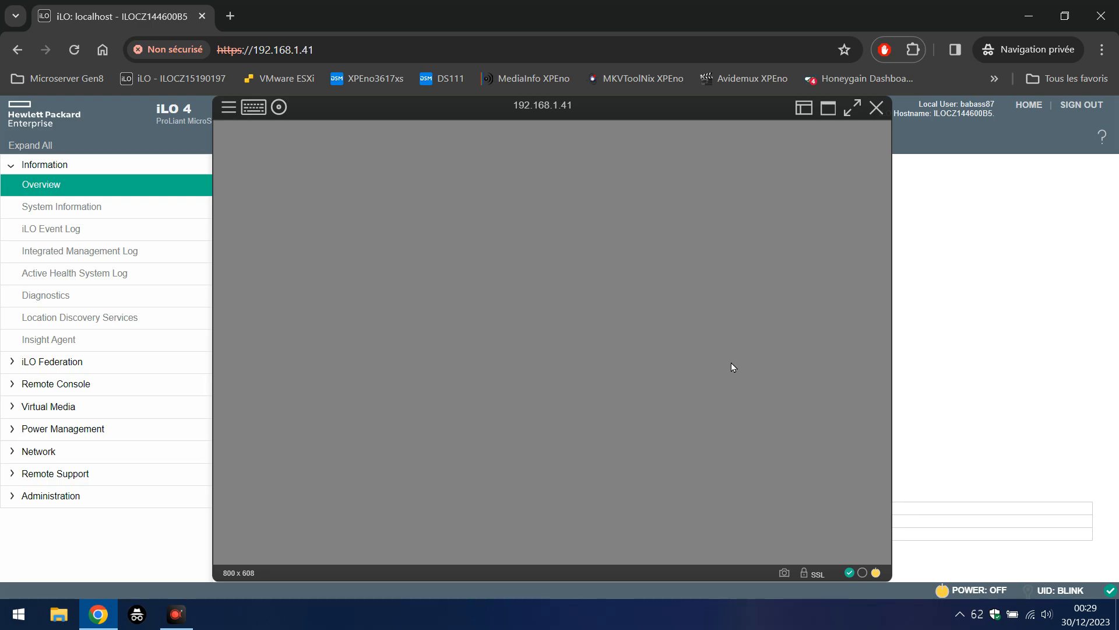
Step: Power the server on with a confirmed momentary press of iLO's virtual power button and enter the ROM-Based Setup Utility during startup
left_click(983, 585)
left_click(991, 563)
left_click(635, 394)
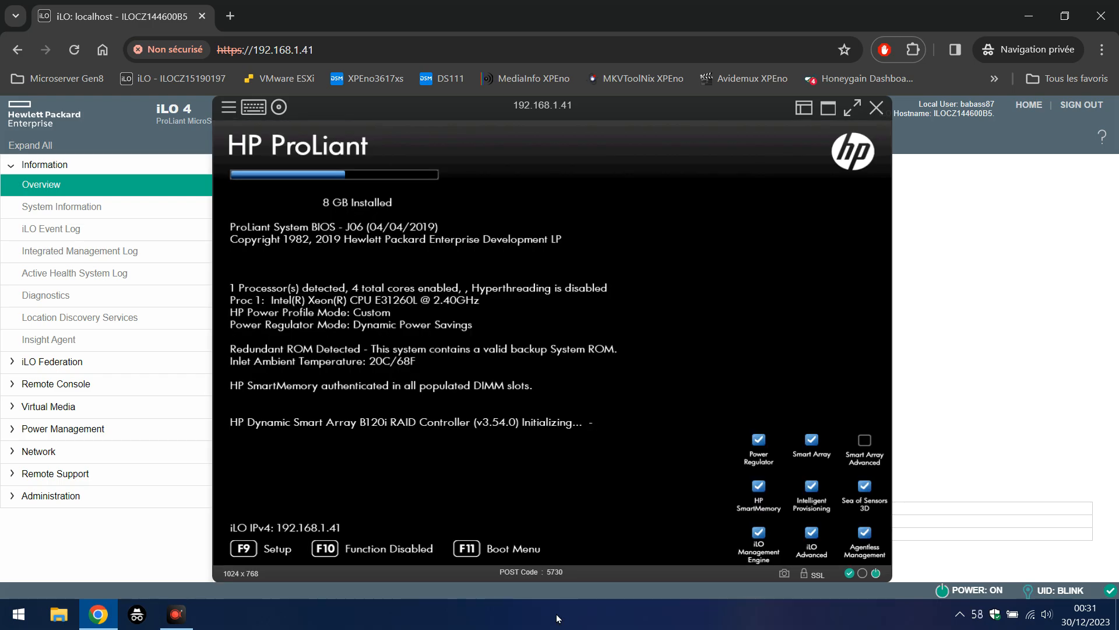
key("F9")
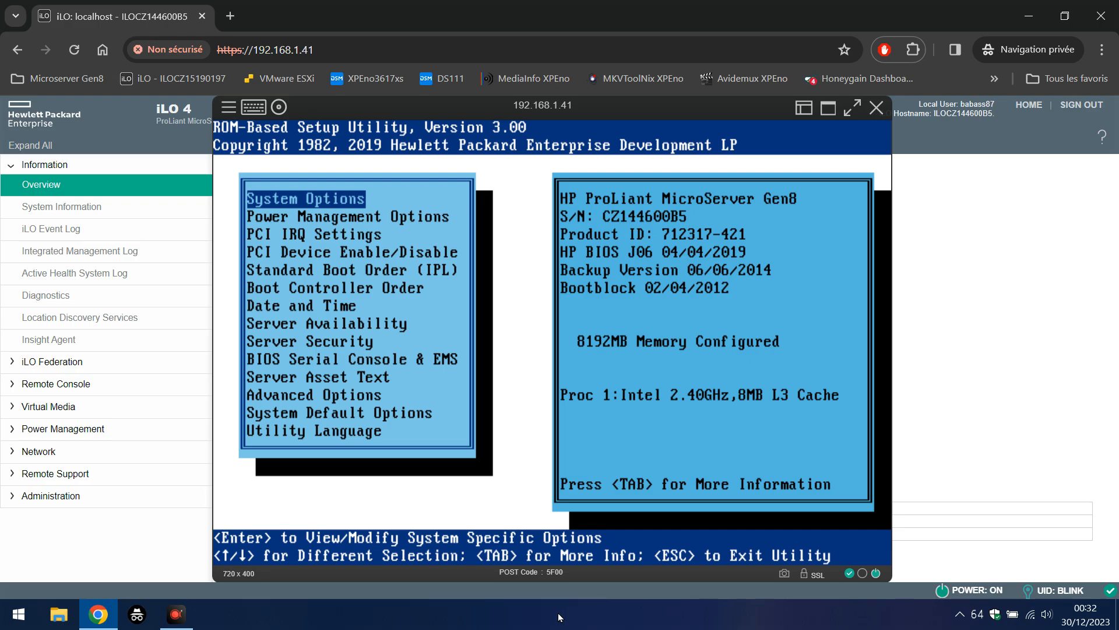
Step: Set the Embedded SATA Configuration in the SATA controller options to Enable SATA Legacy Support
key("Return")
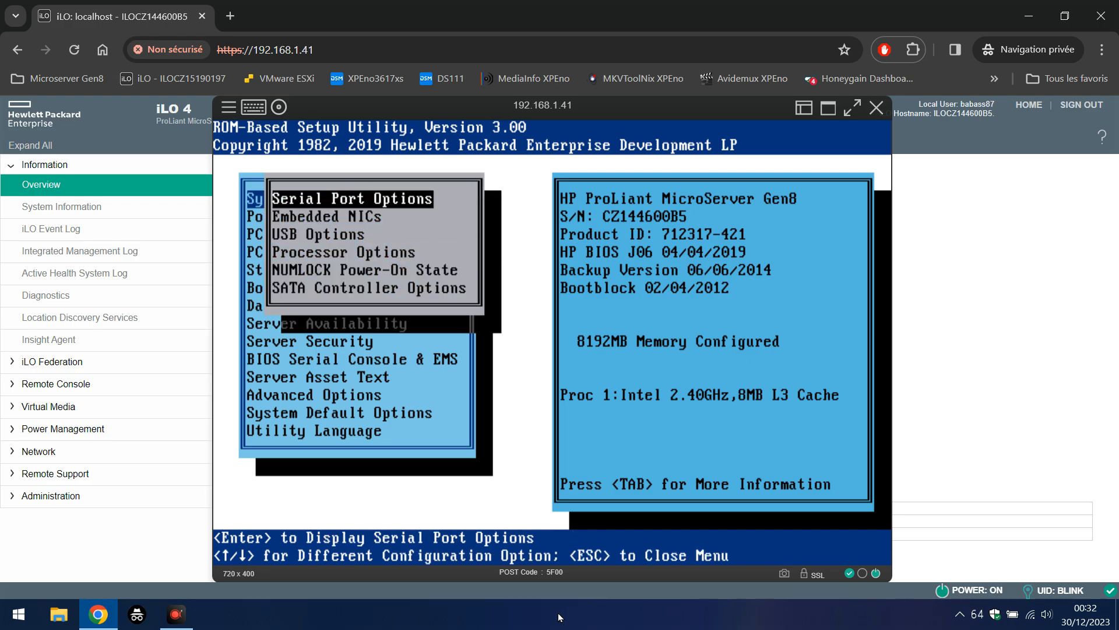
key("Down")
key("Down")
key("Down")
key("Down")
key("Down")
key("Return")
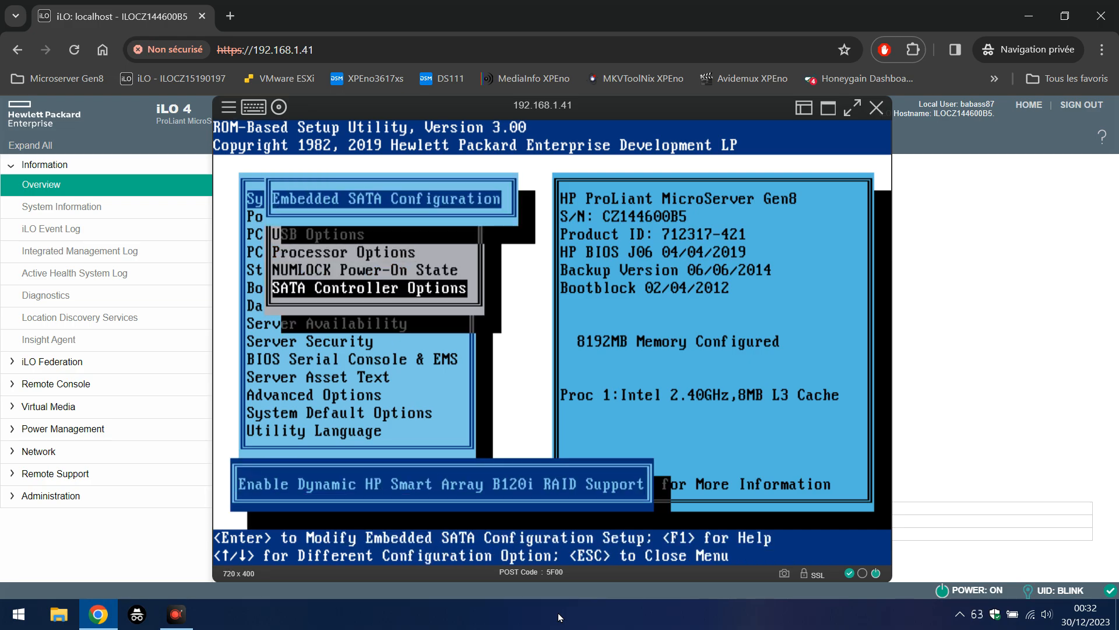
key("Return")
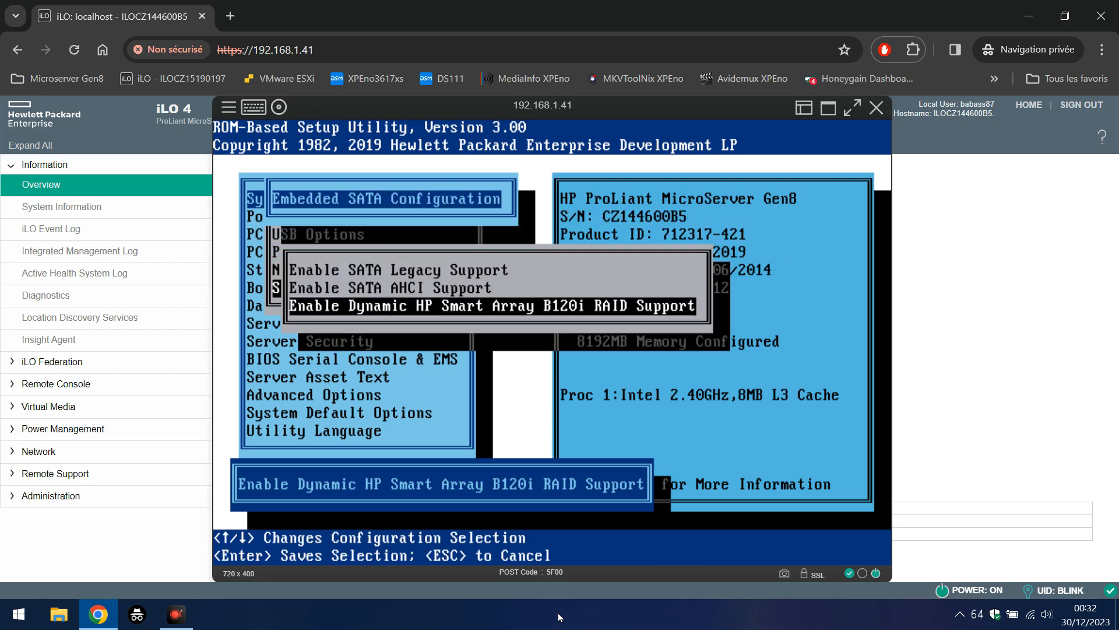
key("Up")
key("Up")
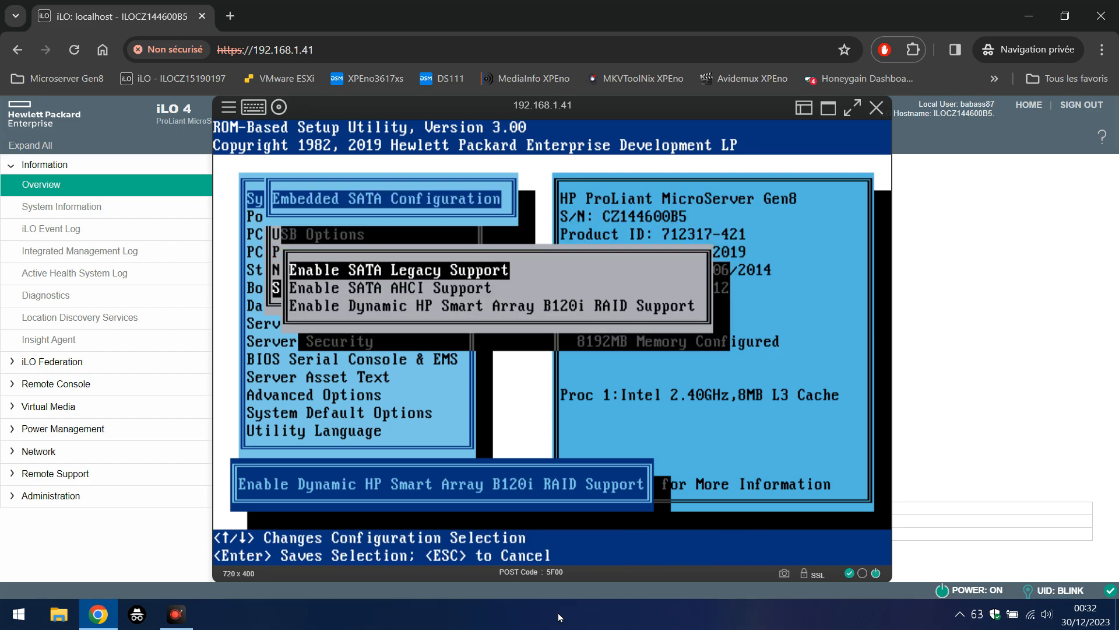
key("Return")
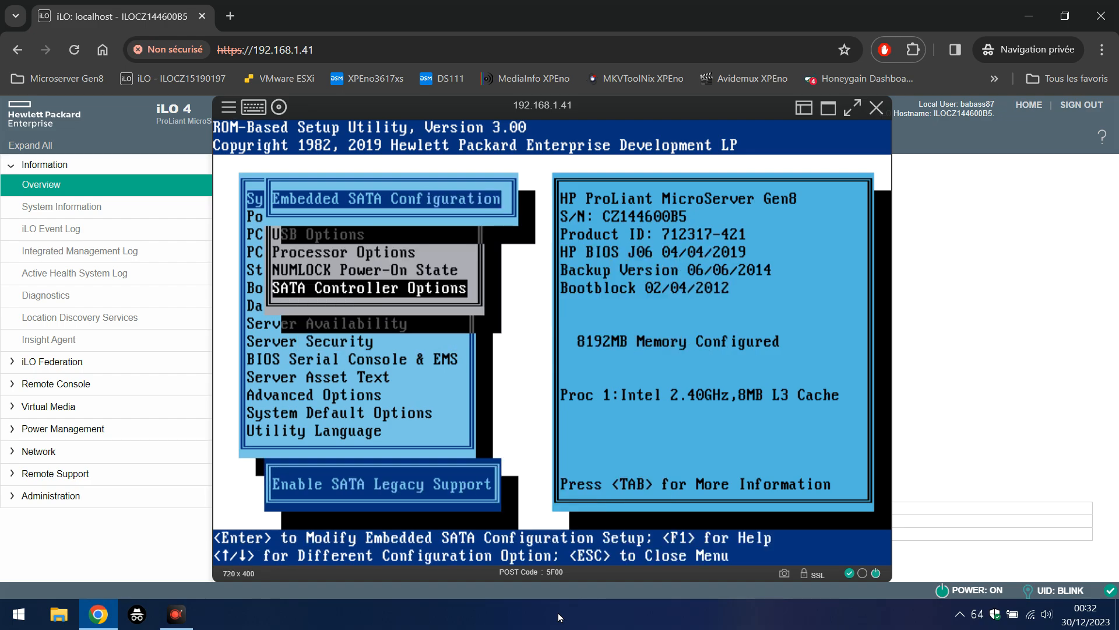
key("Escape")
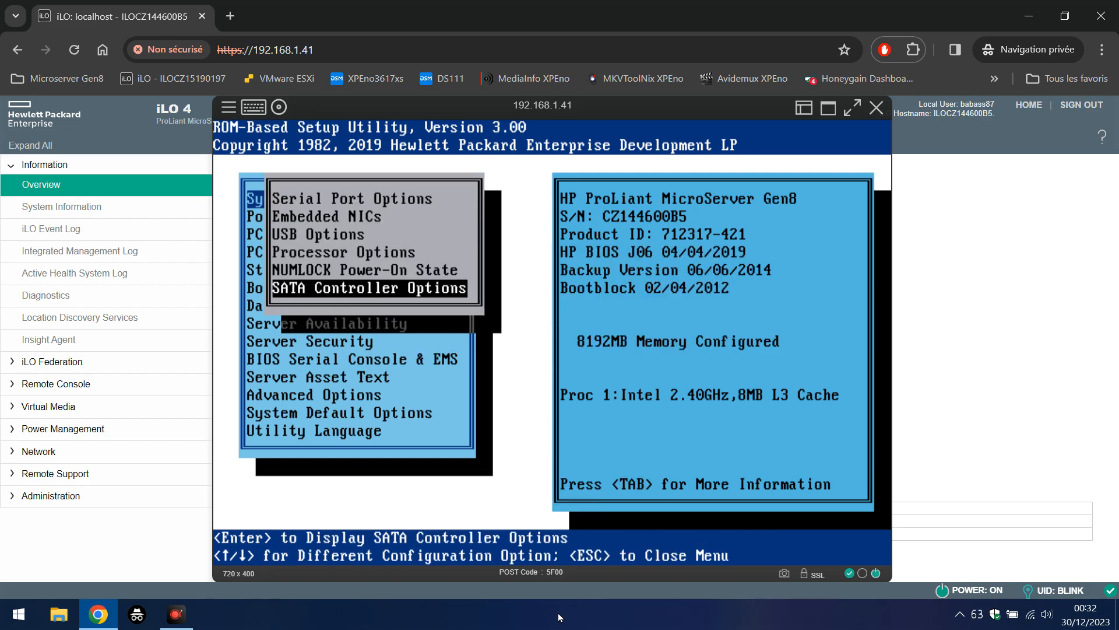
key("Escape")
Step: Examine which mass storage controllers are listed in the Boot Controller Order
key("Down")
key("Down")
key("Down")
key("Down")
key("Down")
key("Return")
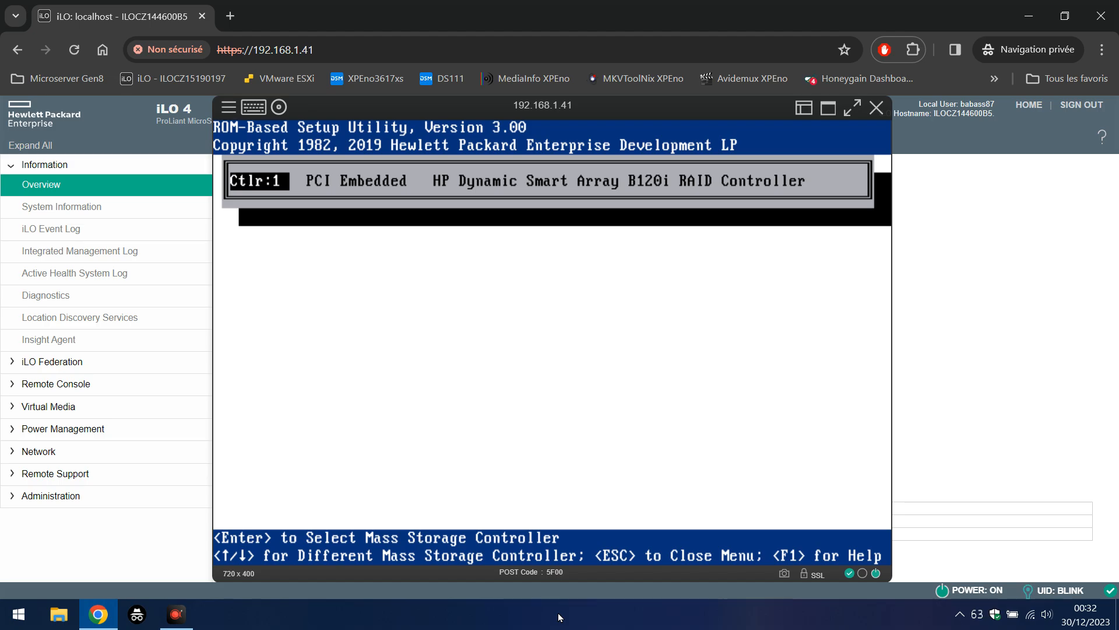
key("Escape")
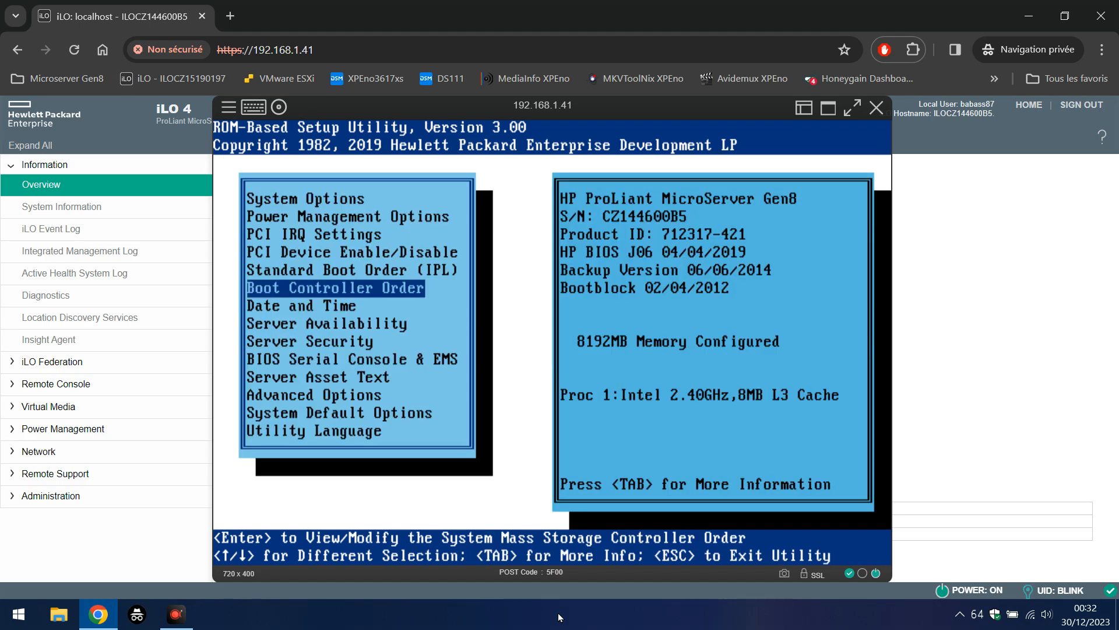
Step: Exit the ROM-Based Setup Utility with confirmation and re-enter it during the server's restart
key("Escape")
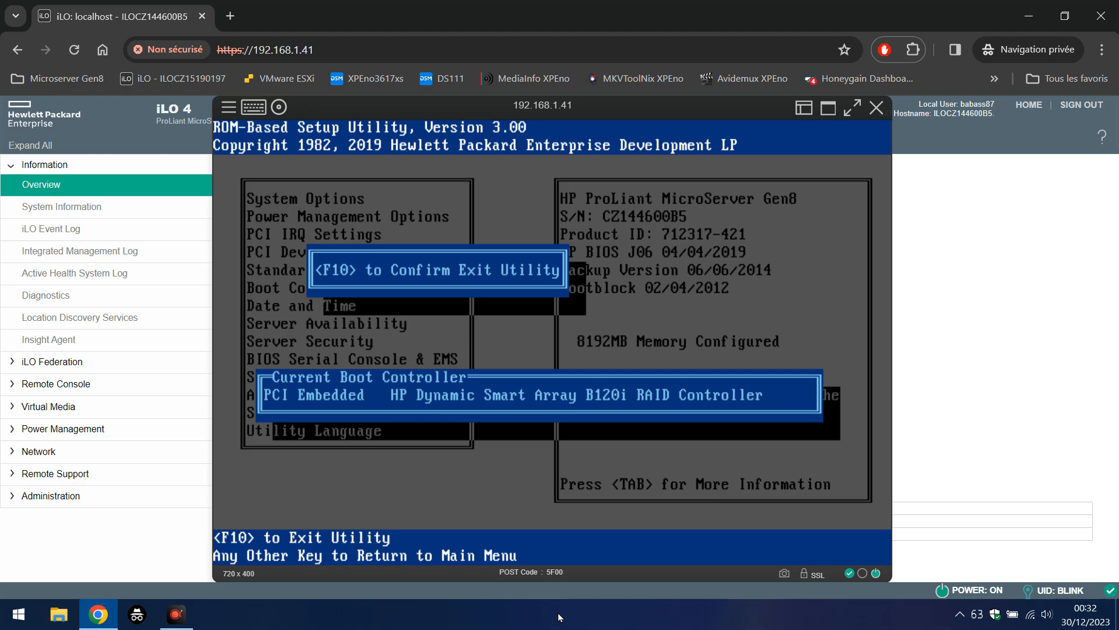
key("F10")
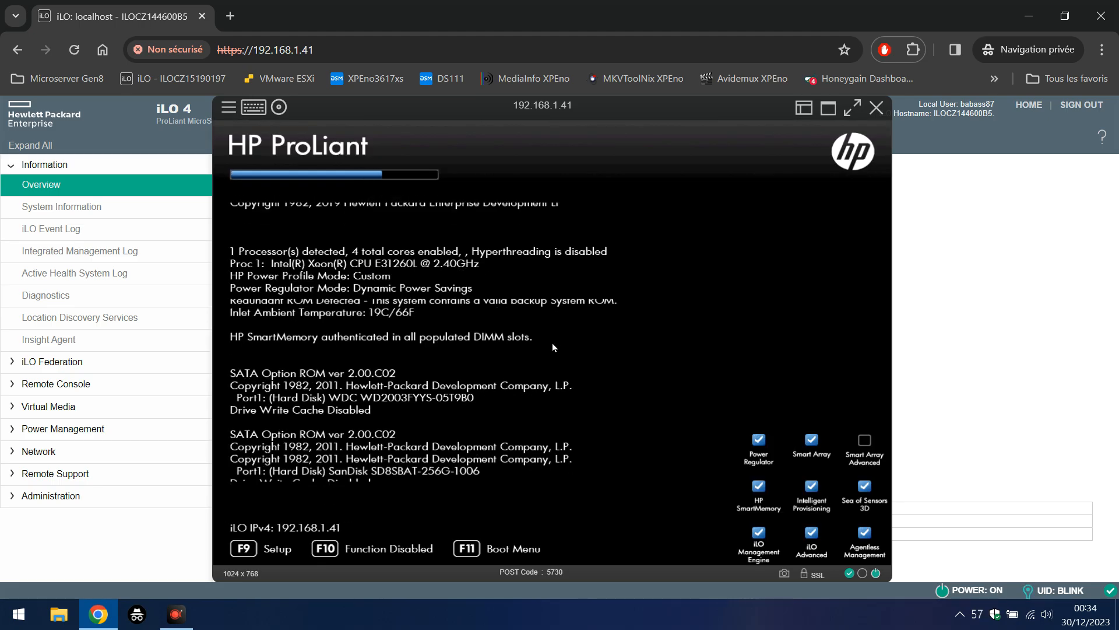
key("F9")
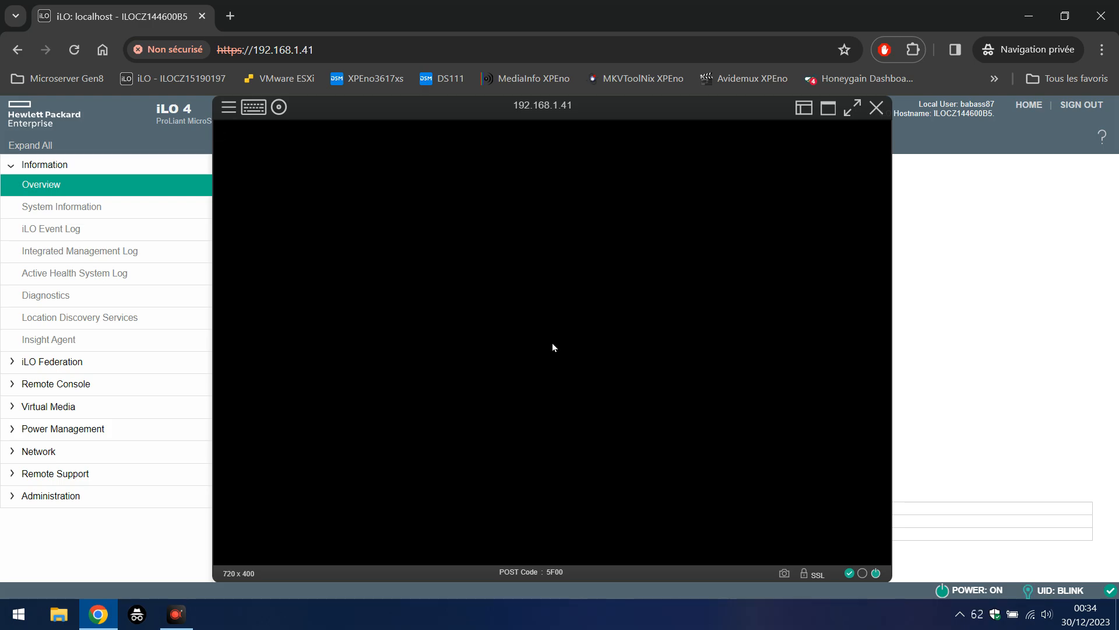
Step: Move Intel(R) SATA Controller #1 to Controller Order 2 in the Boot Controller Order and confirm exiting the setup utility
key("Down")
key("Down")
key("Down")
key("Down")
key("Down")
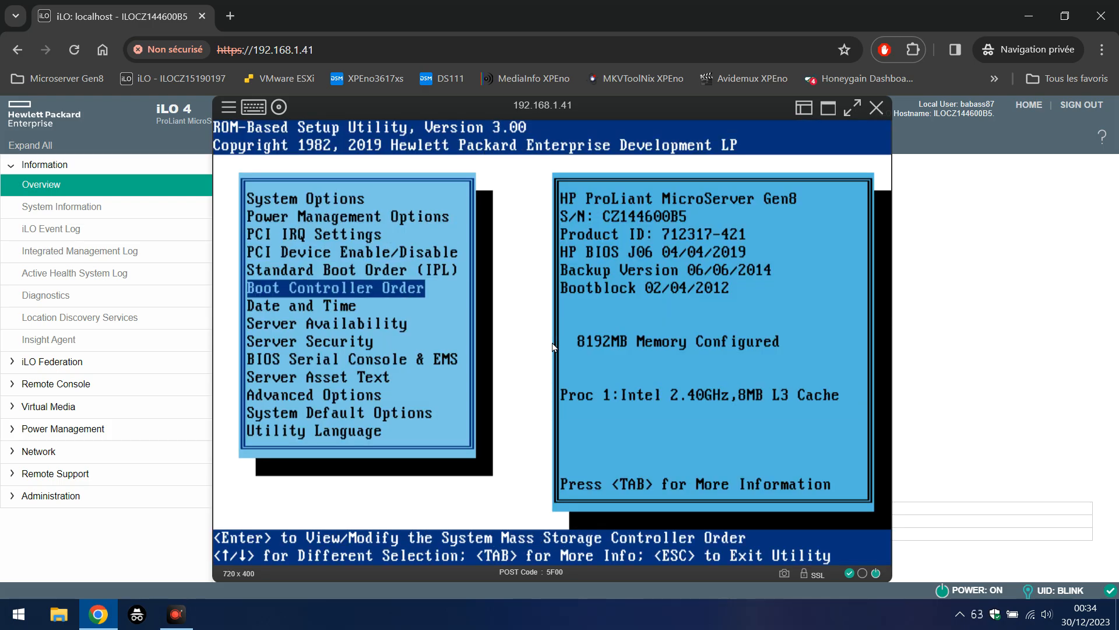
key("Return")
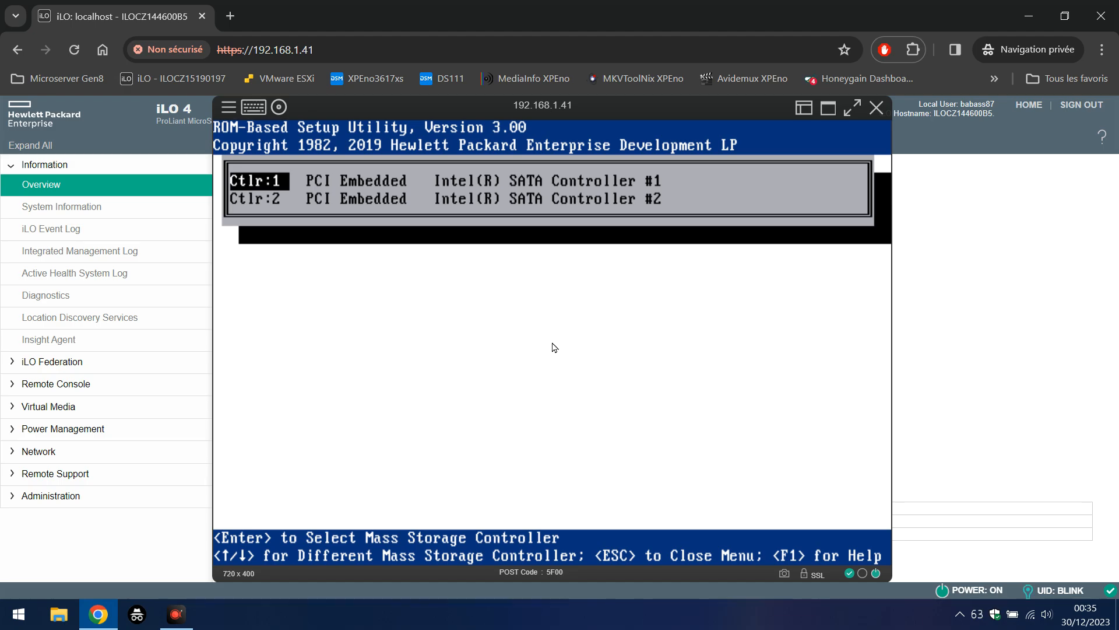
key("Return")
key("Down")
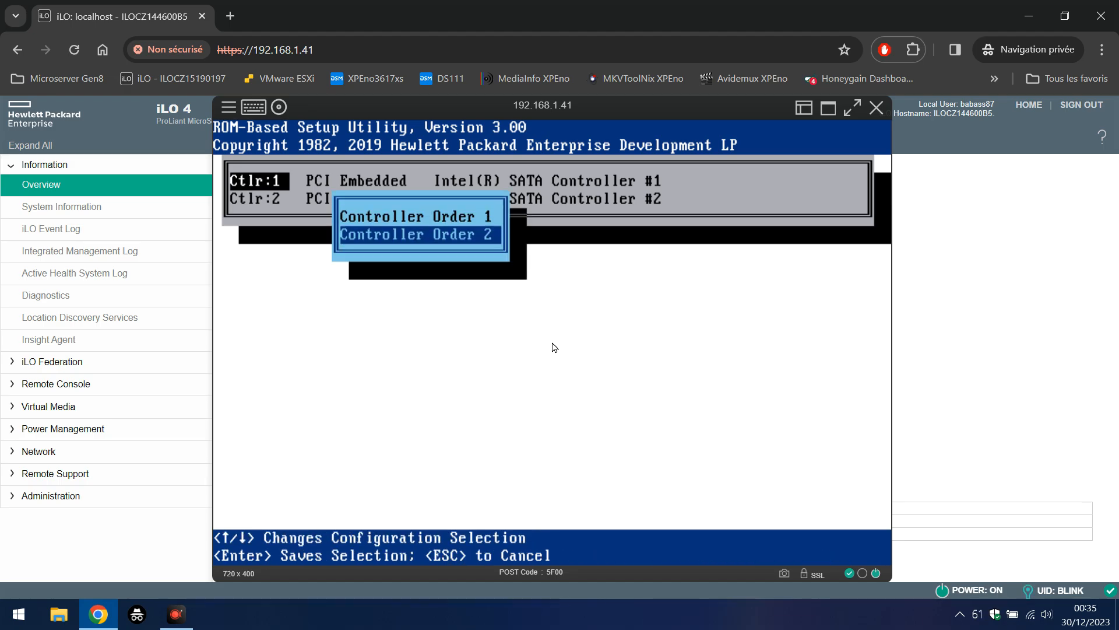
key("Return")
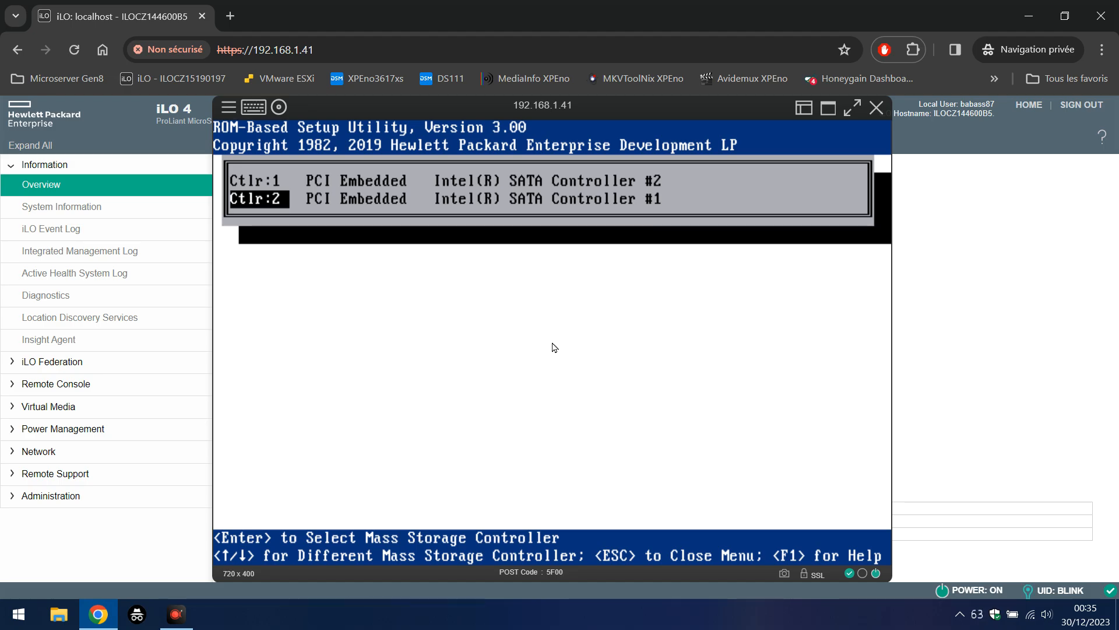
key("Escape")
key("Escape")
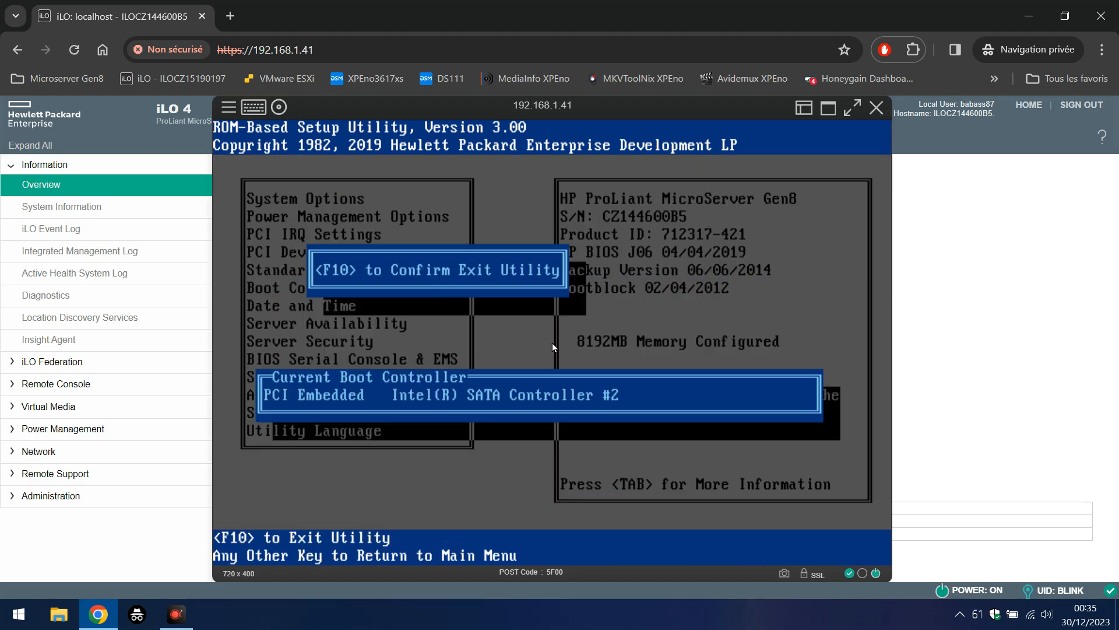
key("F10")
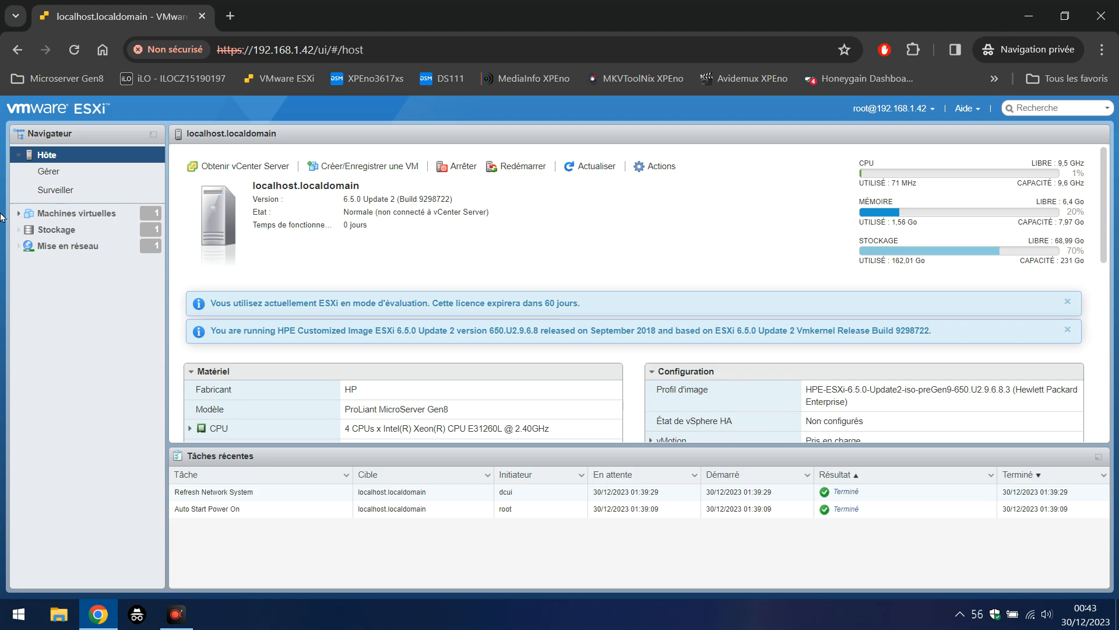
Step: Review the XPEnoTest virtual machine's summary in VMware ESXi and collapse the virtual machines tree
left_click(57, 217)
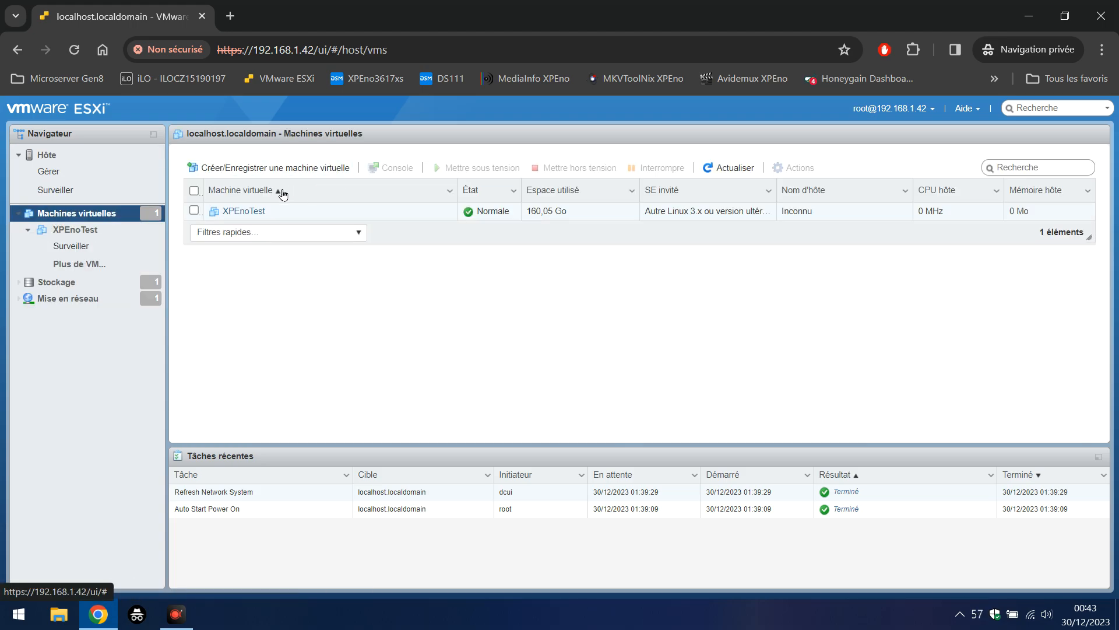
left_click(236, 217)
left_click(235, 217)
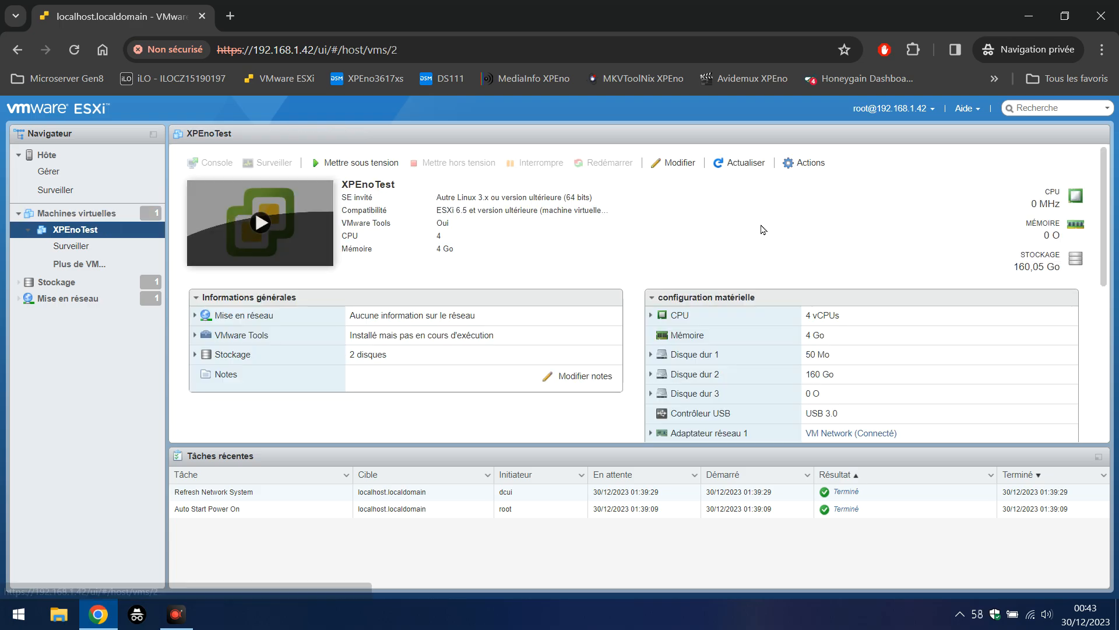
left_click(16, 214)
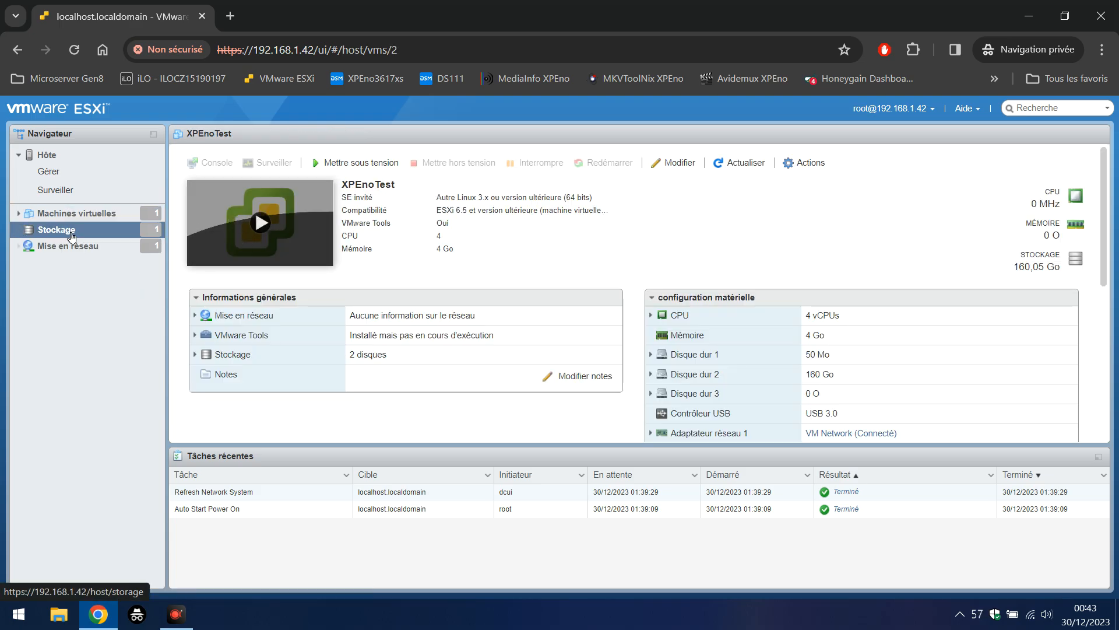
Step: Erase the partition table of the 1.82 TB Local ATA Disk in the host's storage devices and confirm
left_click(48, 241)
left_click(48, 234)
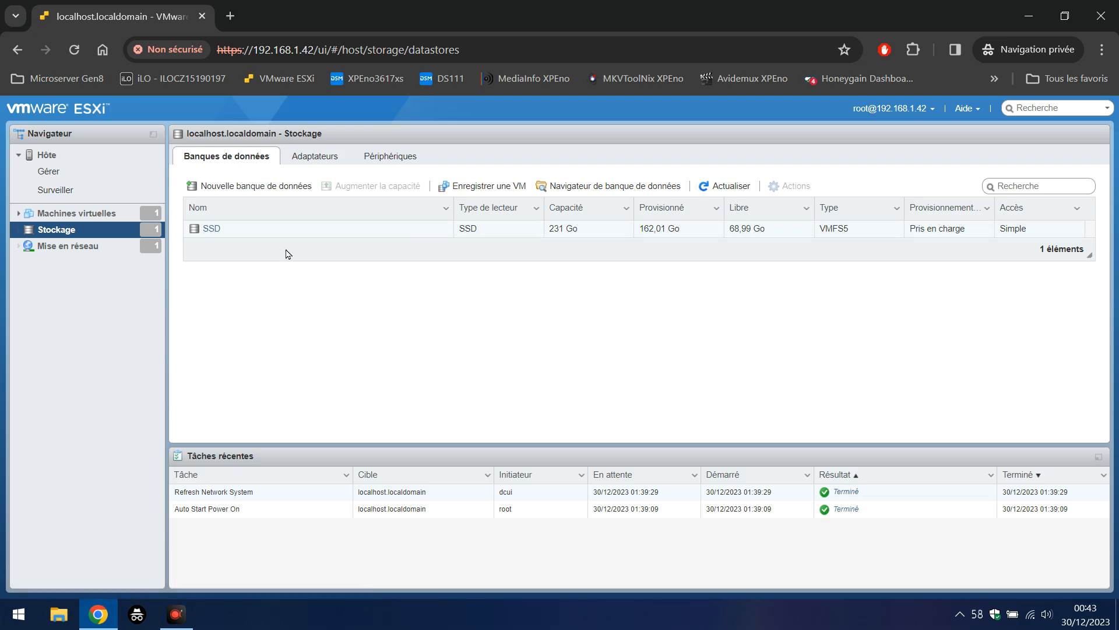
left_click(389, 158)
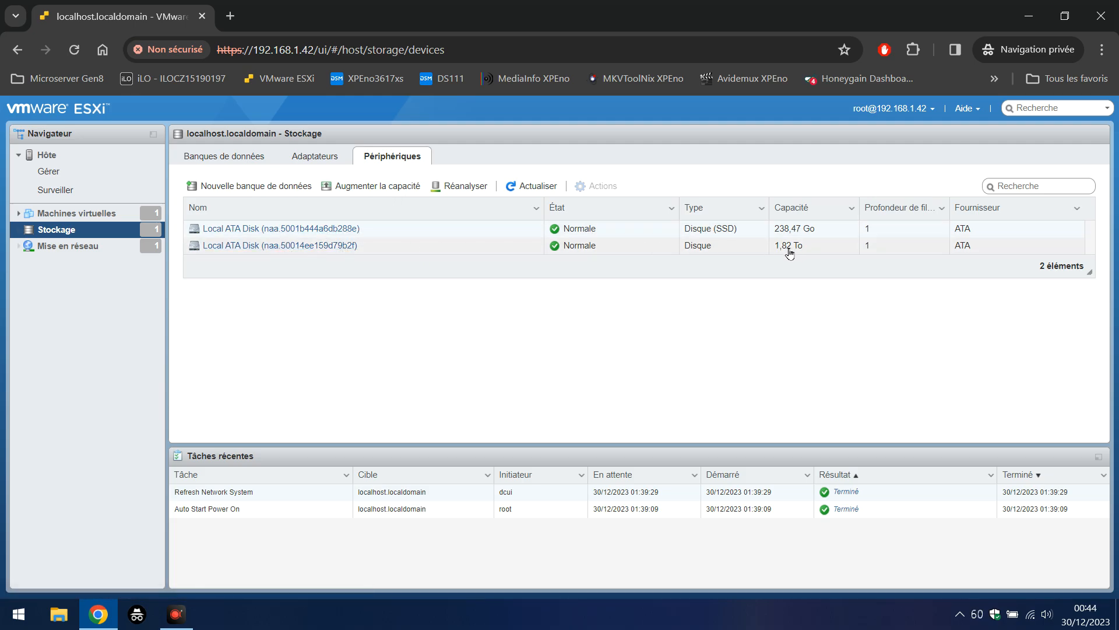
left_click(257, 245)
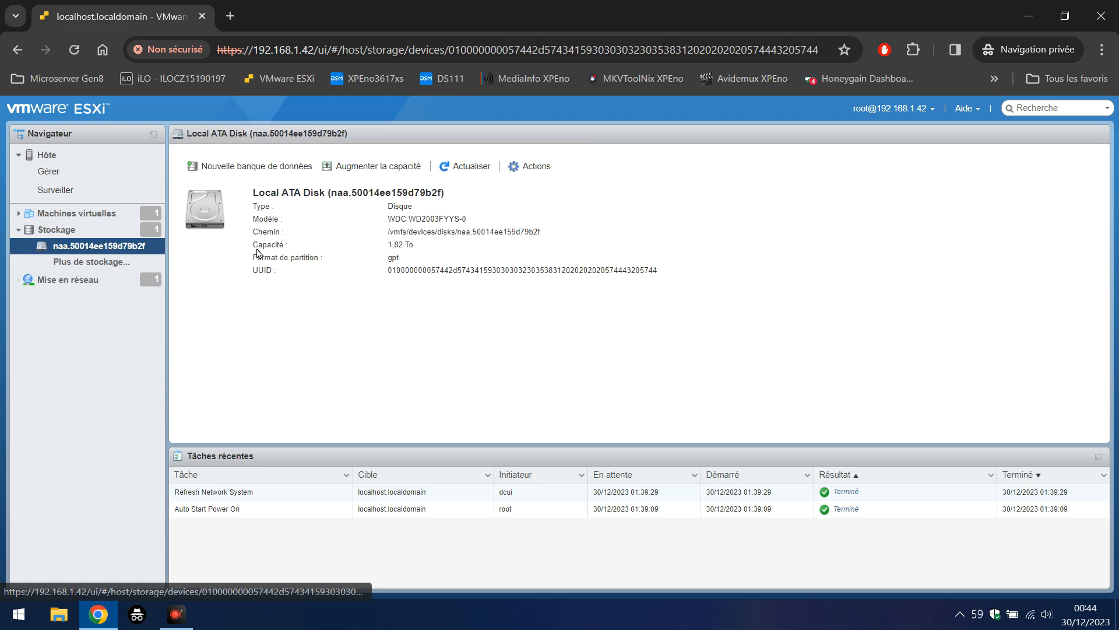
left_click(544, 167)
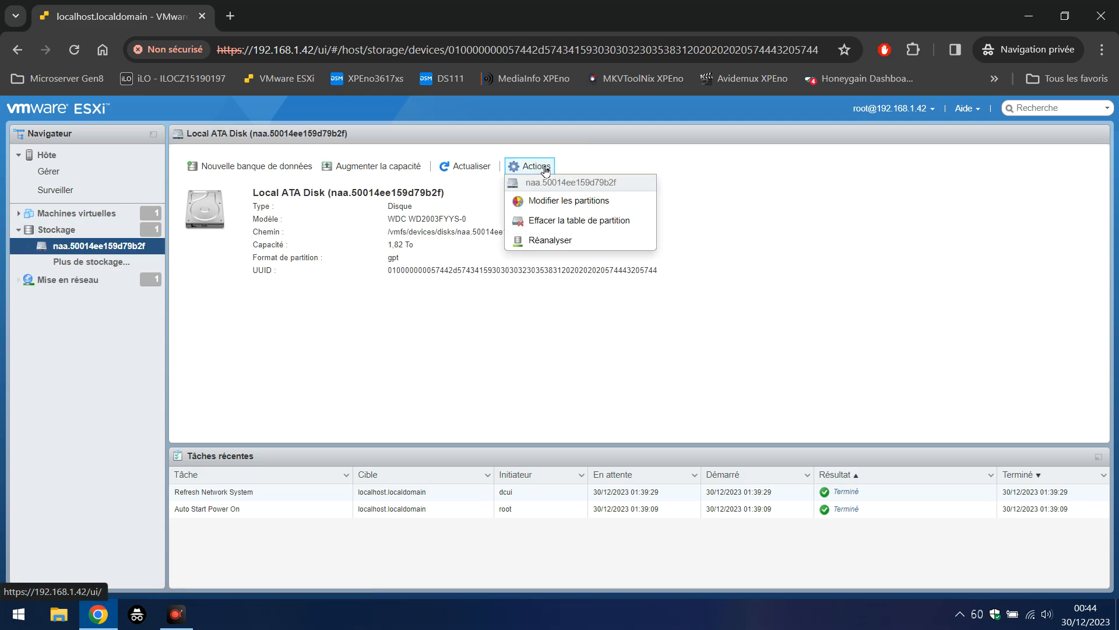
left_click(579, 221)
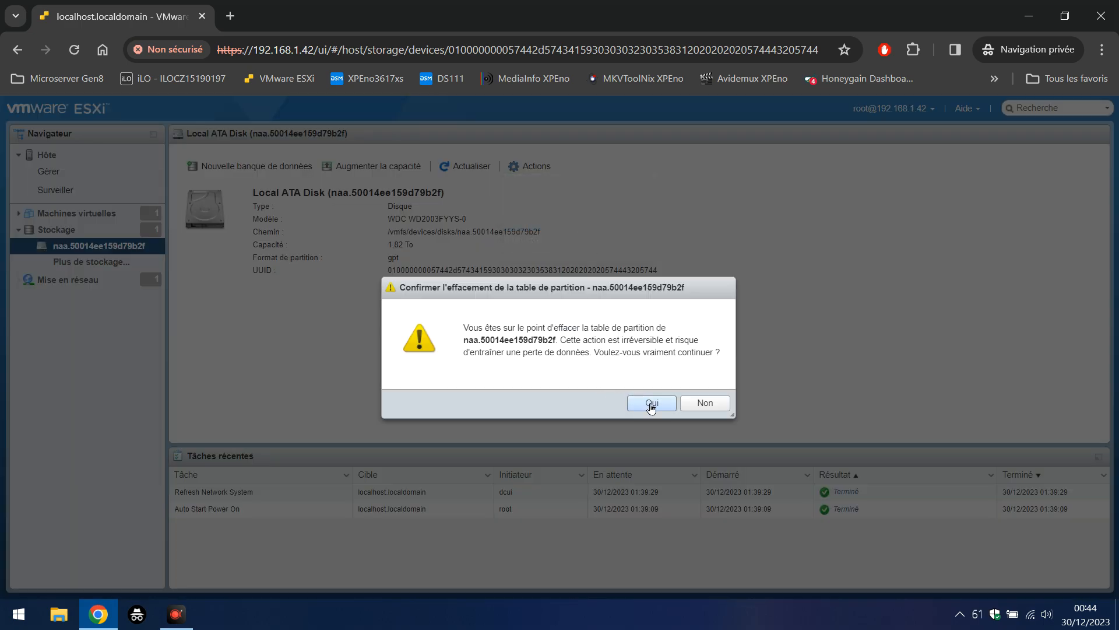
left_click(648, 402)
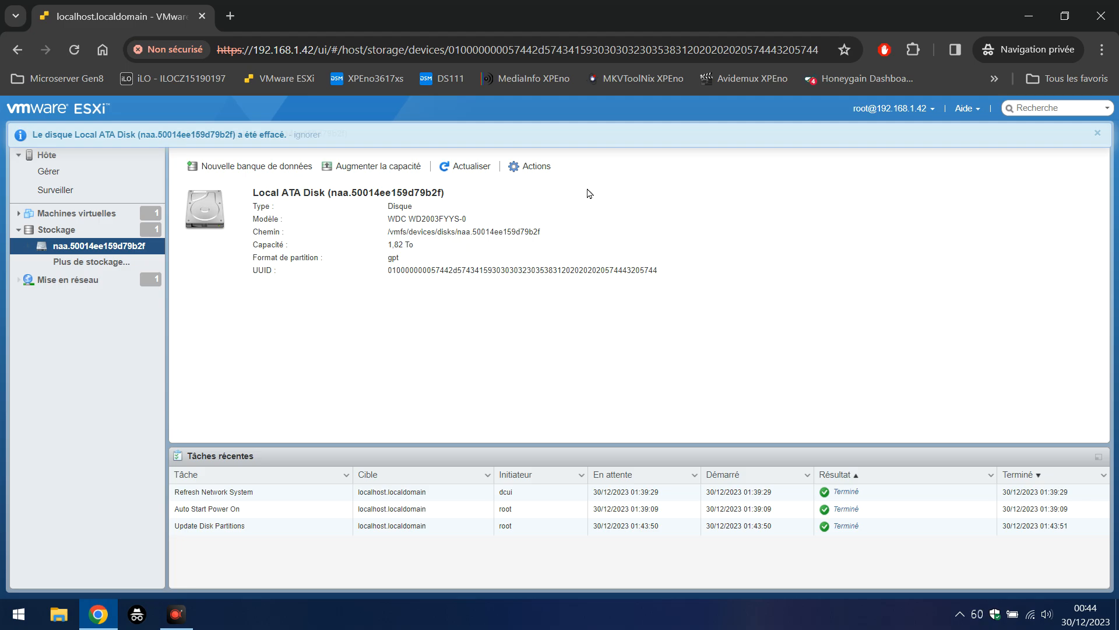
Step: Create a datastore named HDD1 on the erased disk, using all disk space with VMFS 6, and confirm
left_click(247, 167)
left_click(411, 254)
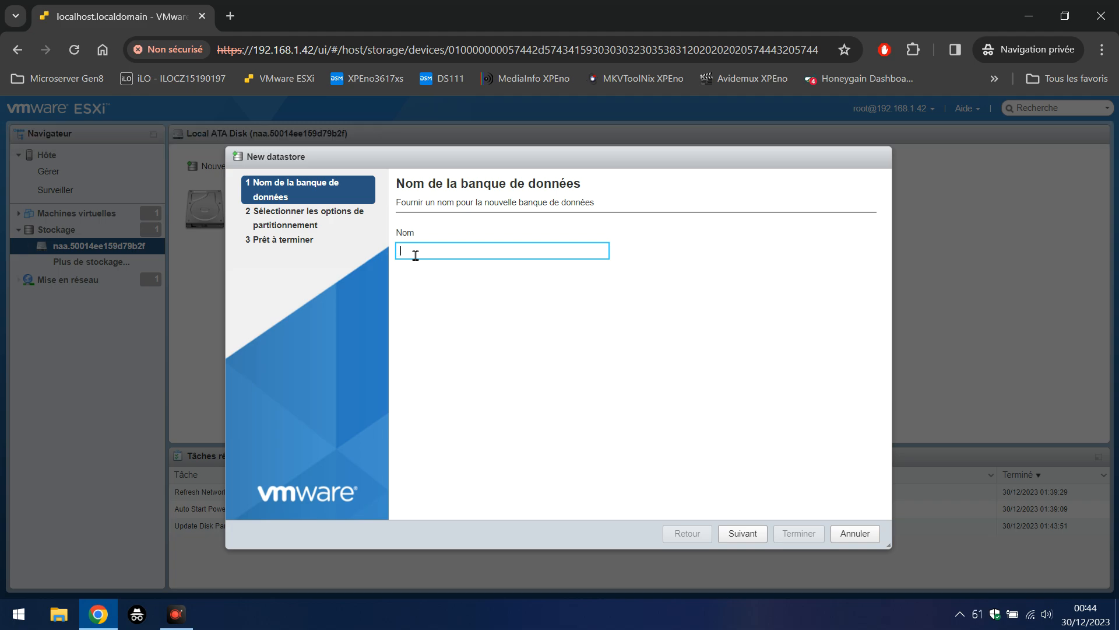
type("HDD1")
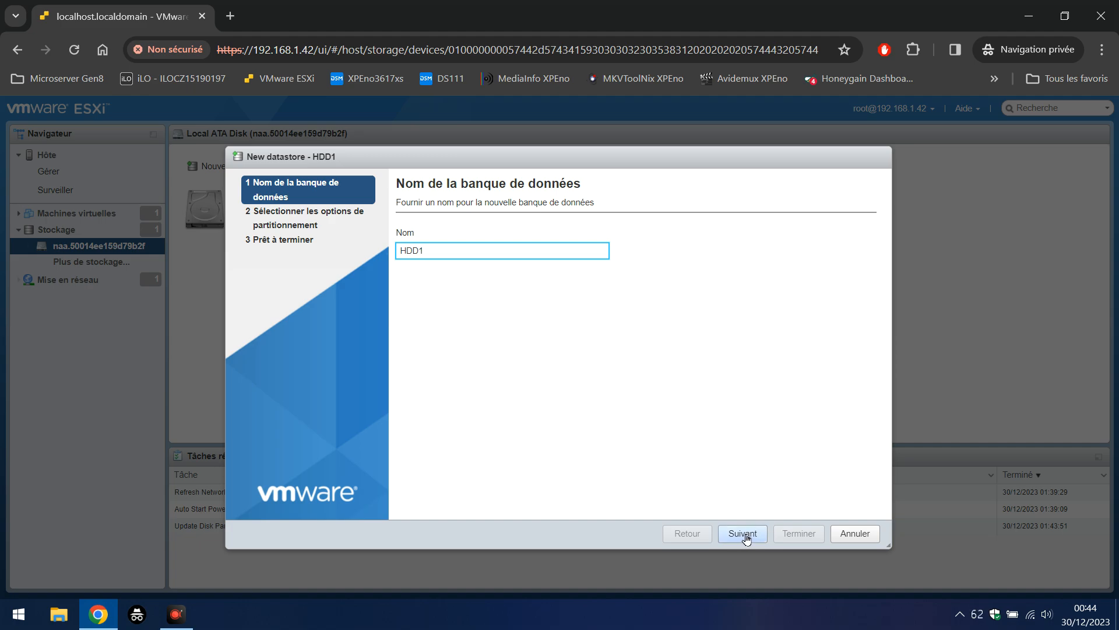
left_click(745, 535)
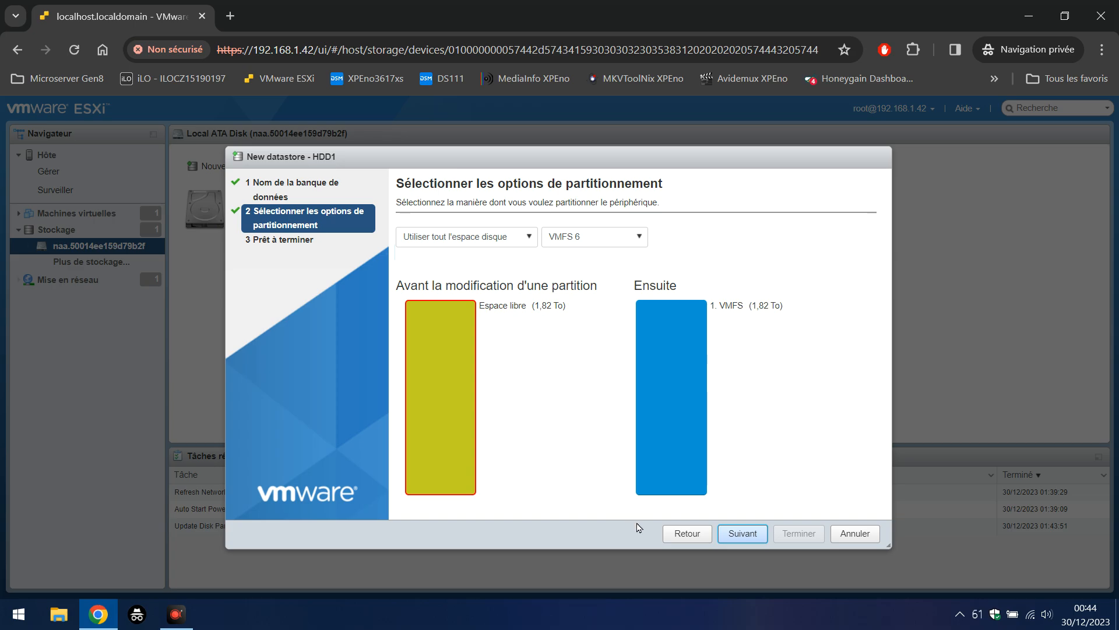
left_click(744, 534)
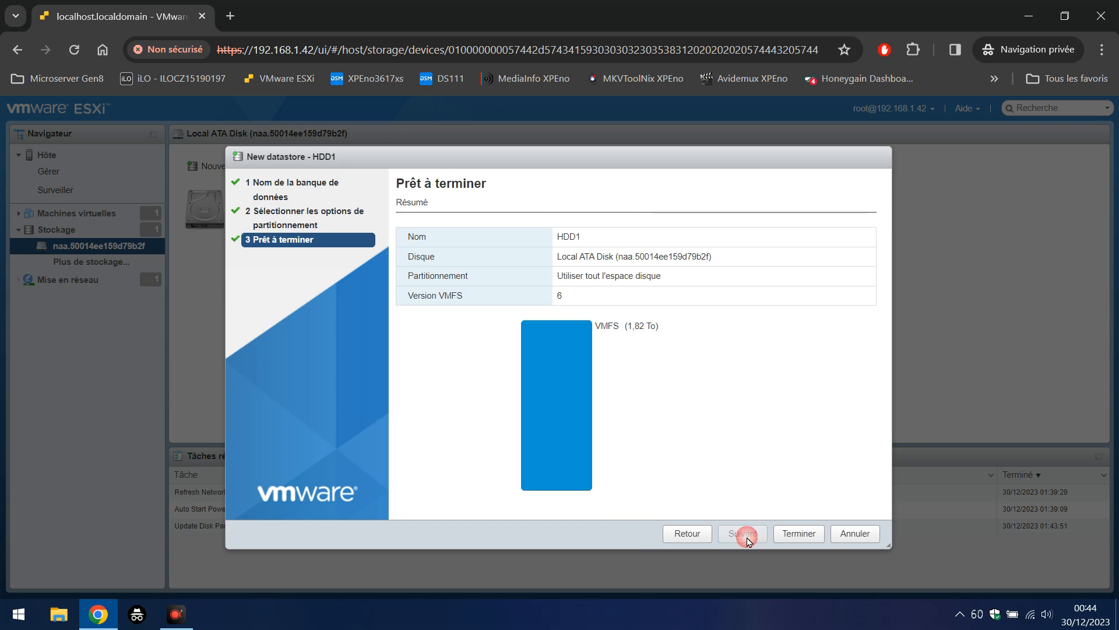
left_click(816, 539)
left_click(675, 408)
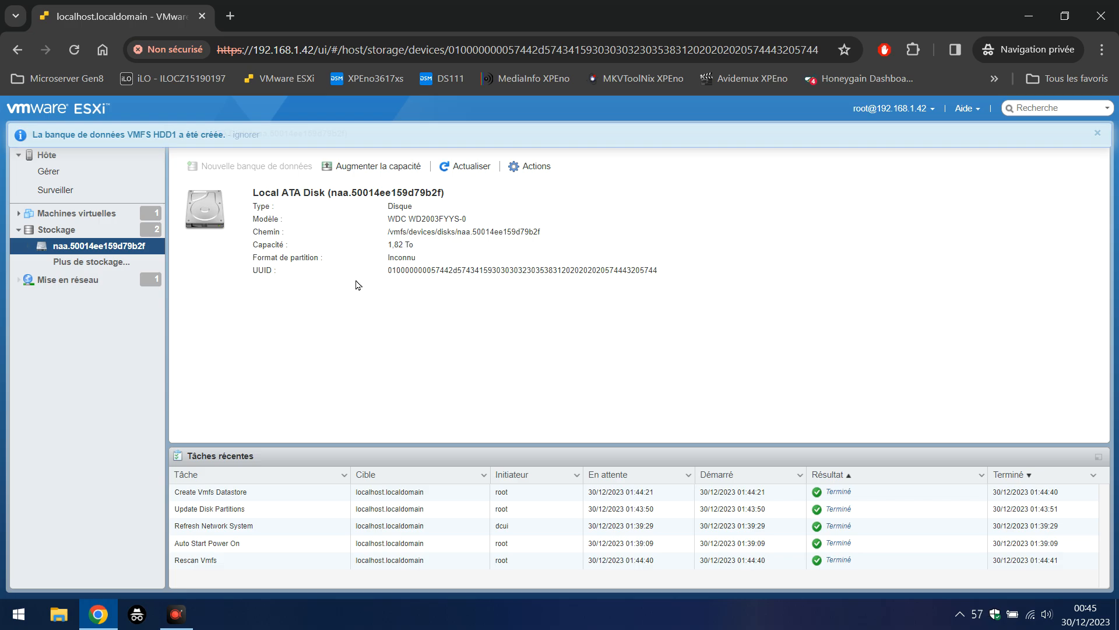
Step: Review the host's list of datastores and collapse the storage tree
left_click(56, 236)
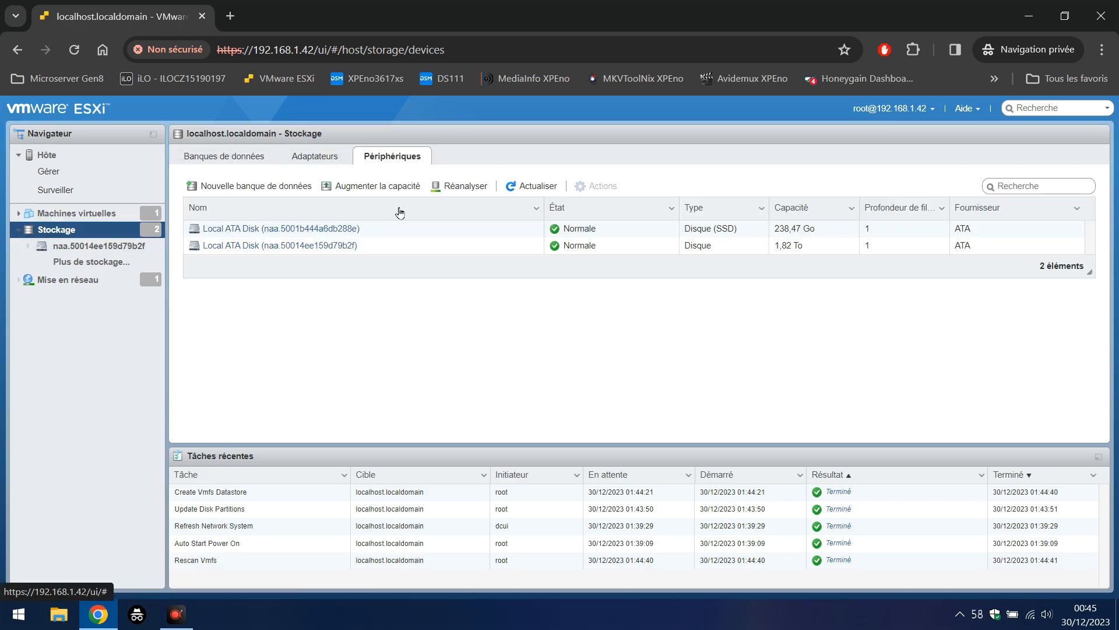
left_click(216, 156)
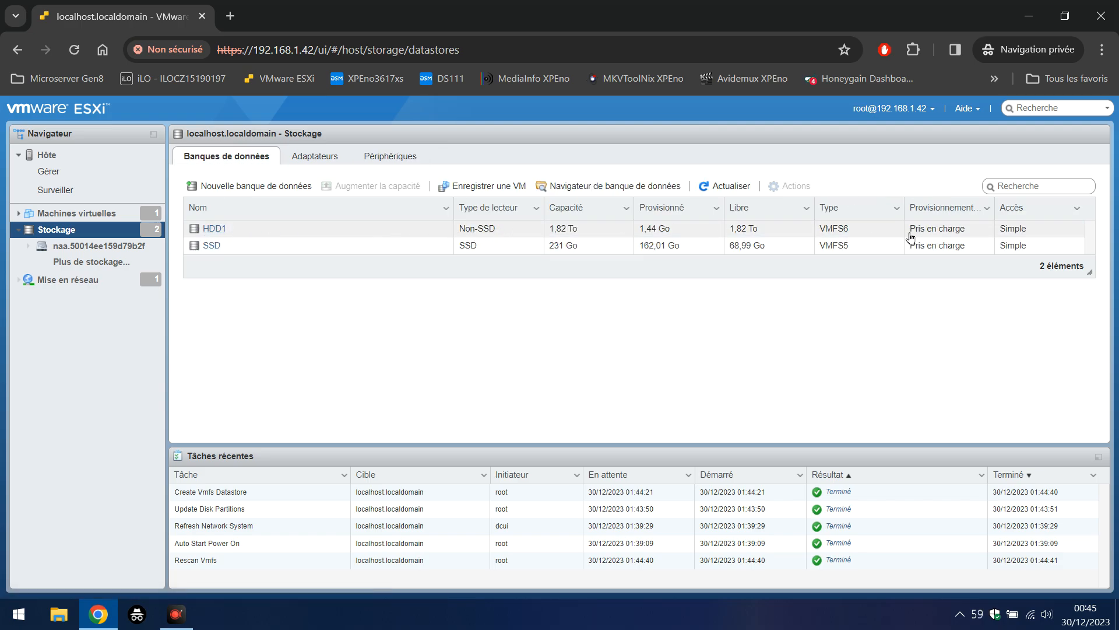
left_click(19, 231)
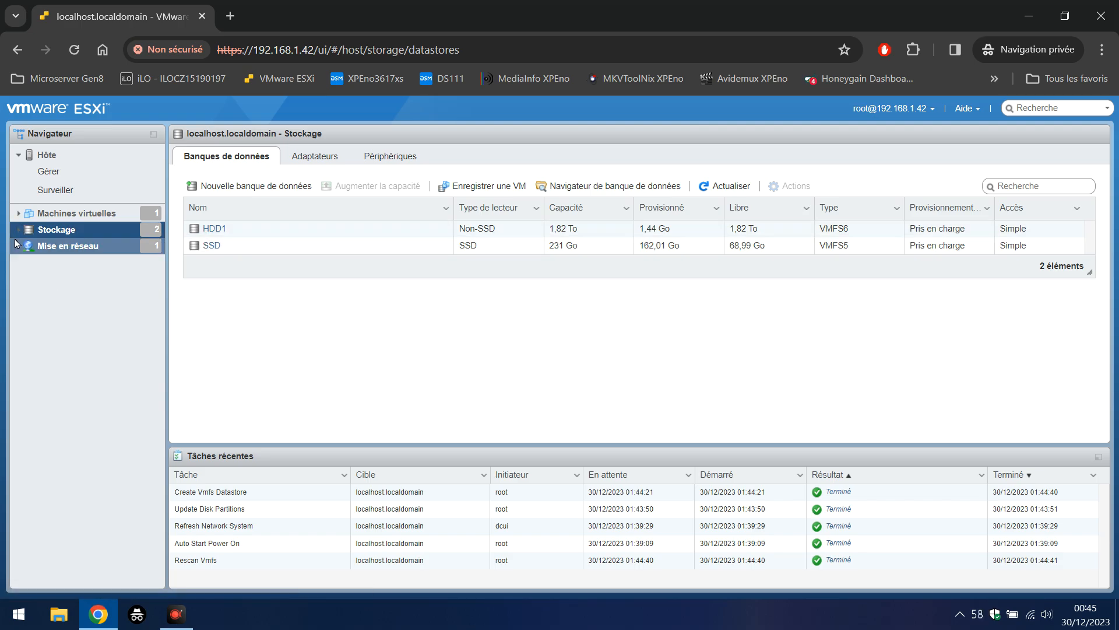